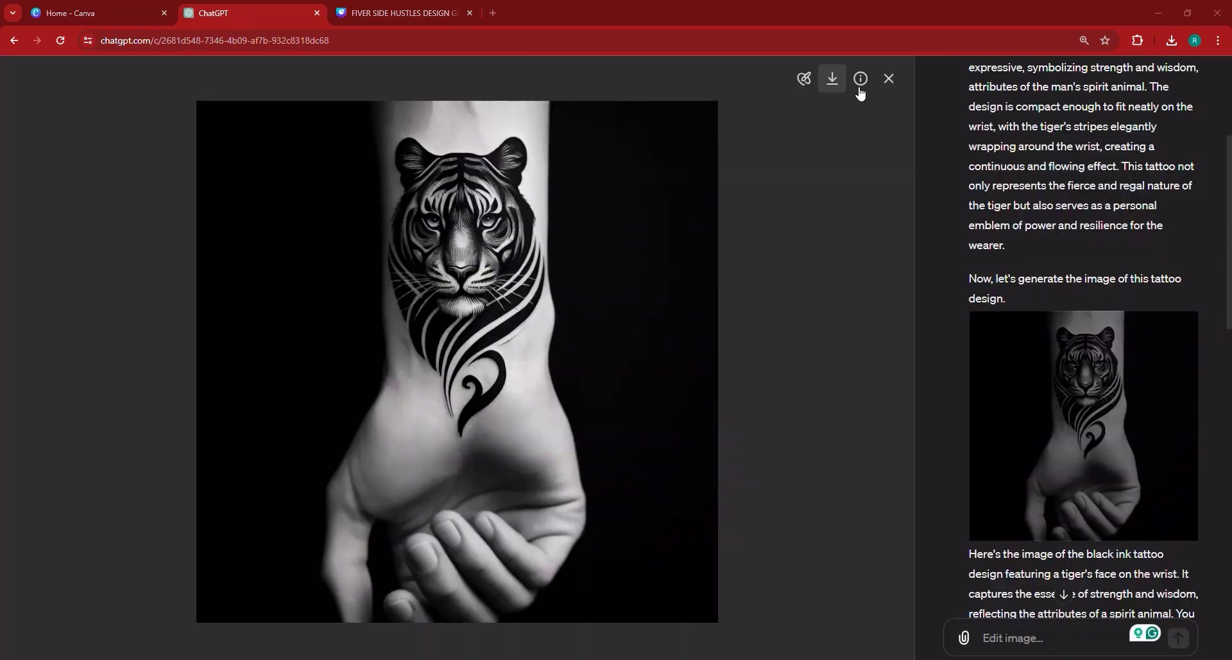
# In a new chat, attach 'money nft 1' and request 'generate a collection of 3 nfts based on the one provided.'.
pyautogui.click(888, 79)
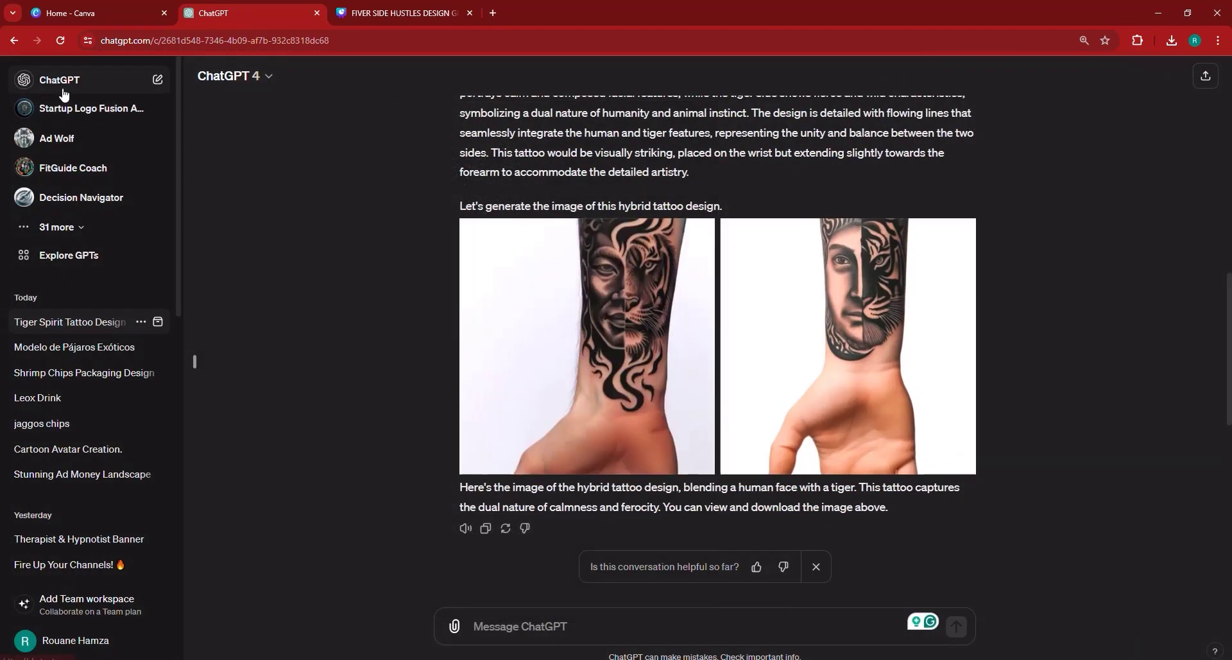
pyautogui.click(58, 80)
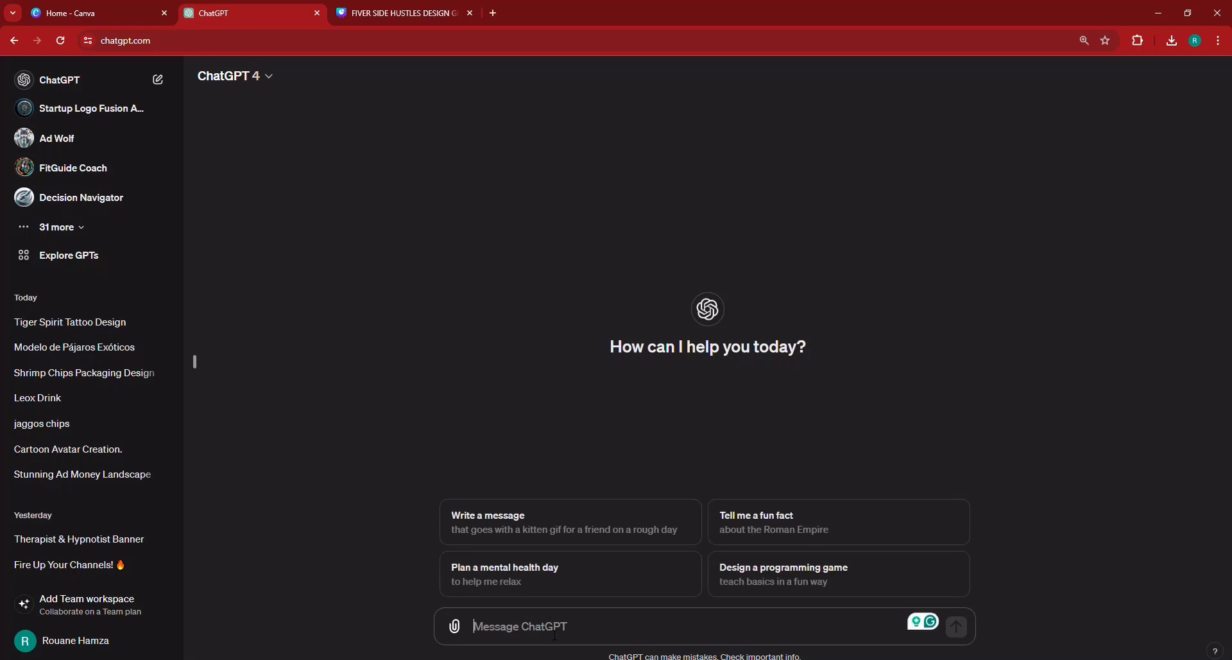
pyautogui.click(457, 624)
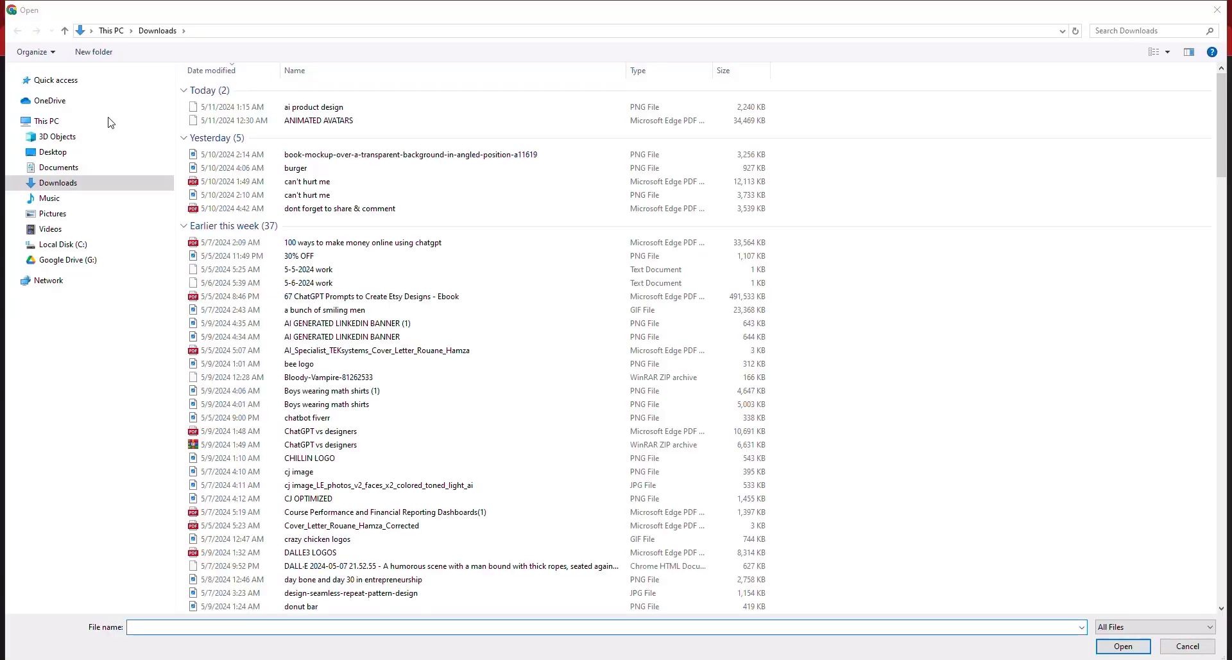
pyautogui.click(284, 109)
pyautogui.doubleClick(284, 110)
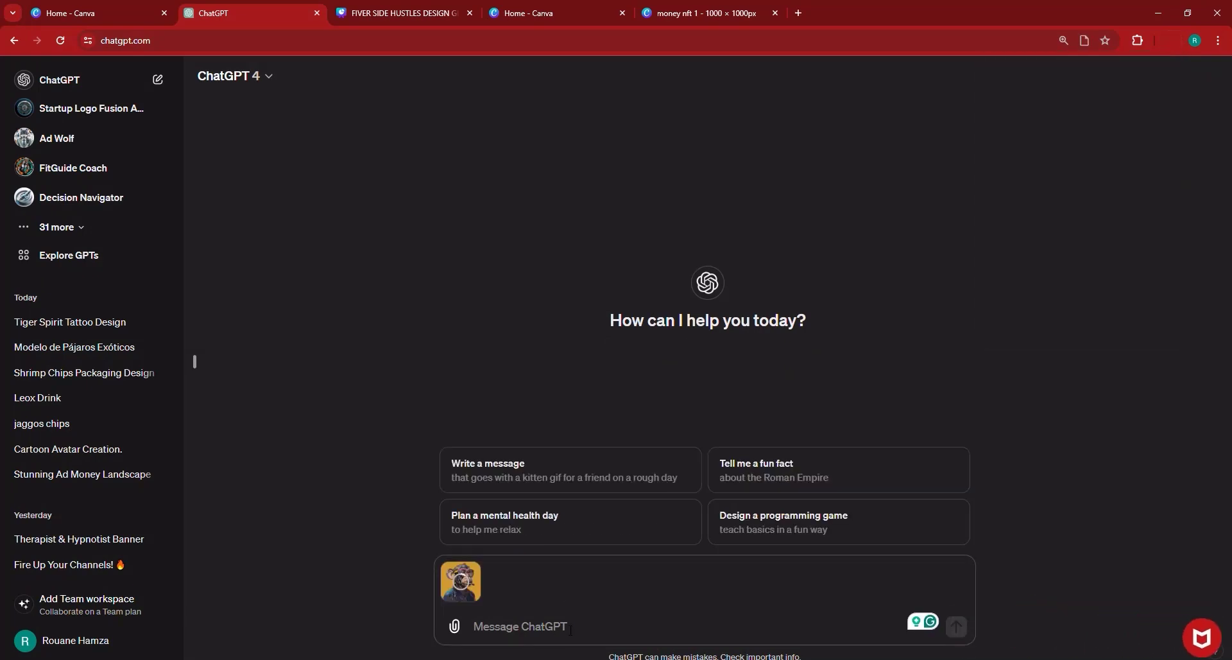
pyautogui.write('gene')
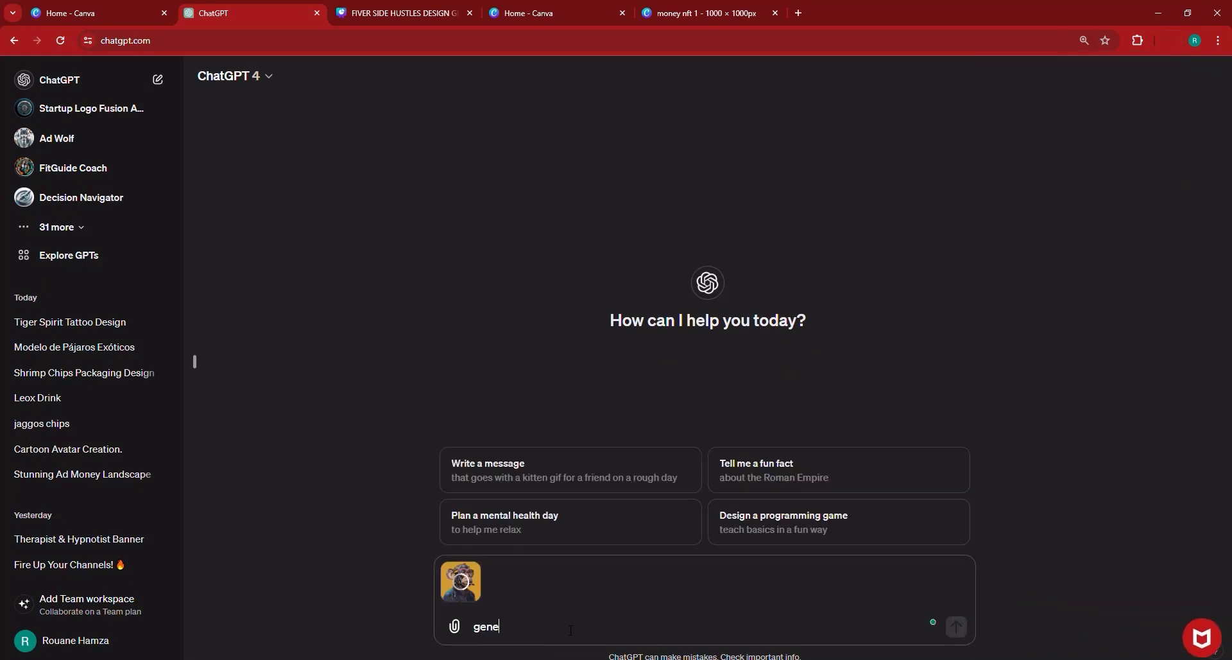
pyautogui.write('rate a collecti')
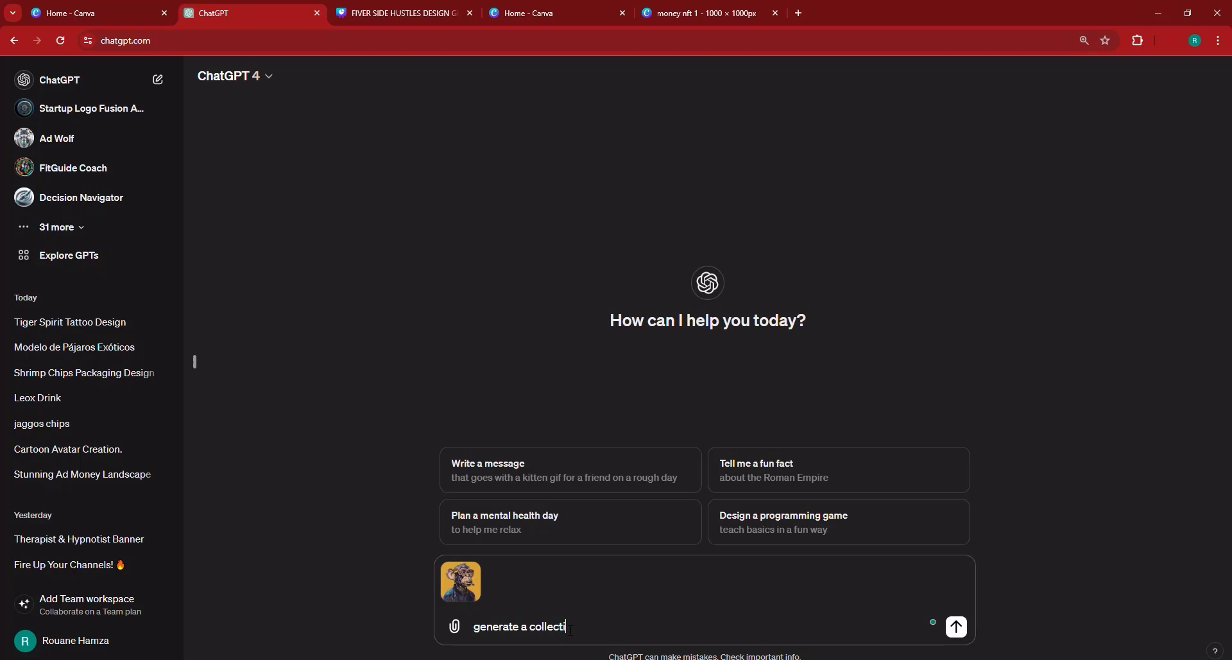
pyautogui.write('on of ')
pyautogui.write('3 nfts based')
pyautogui.write(' on the one')
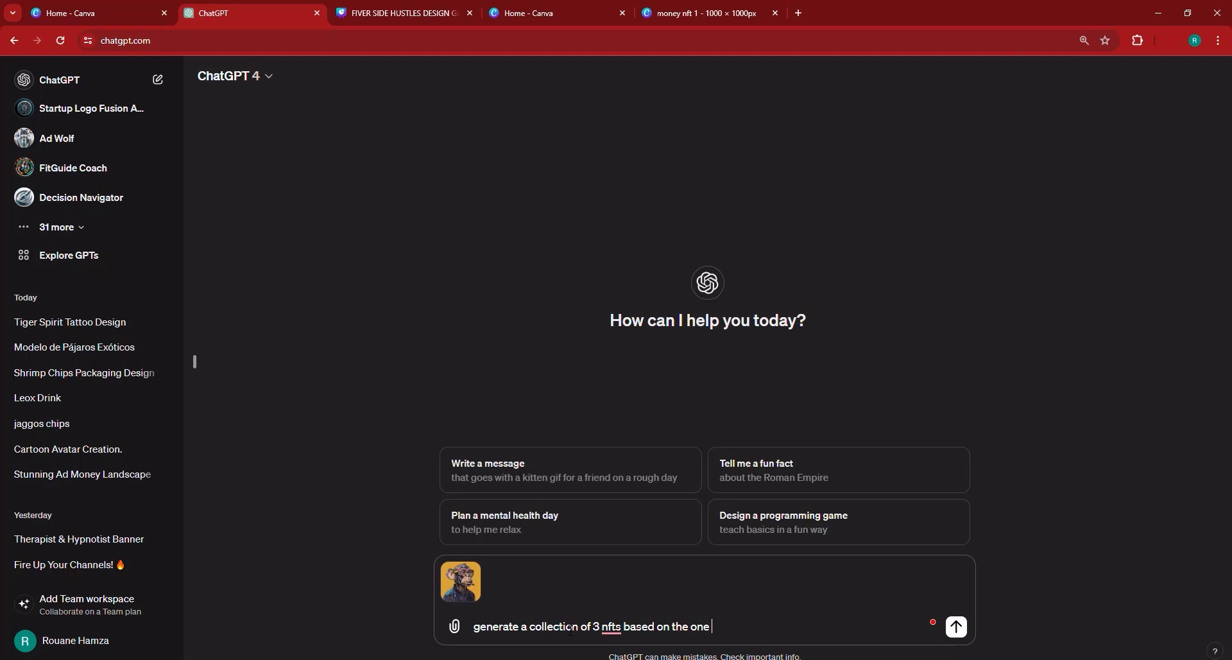
pyautogui.write(' provided.')
# Send the ChatGPT collection request, then start Midjourney's /describe command in Discord.
pyautogui.press('Return')
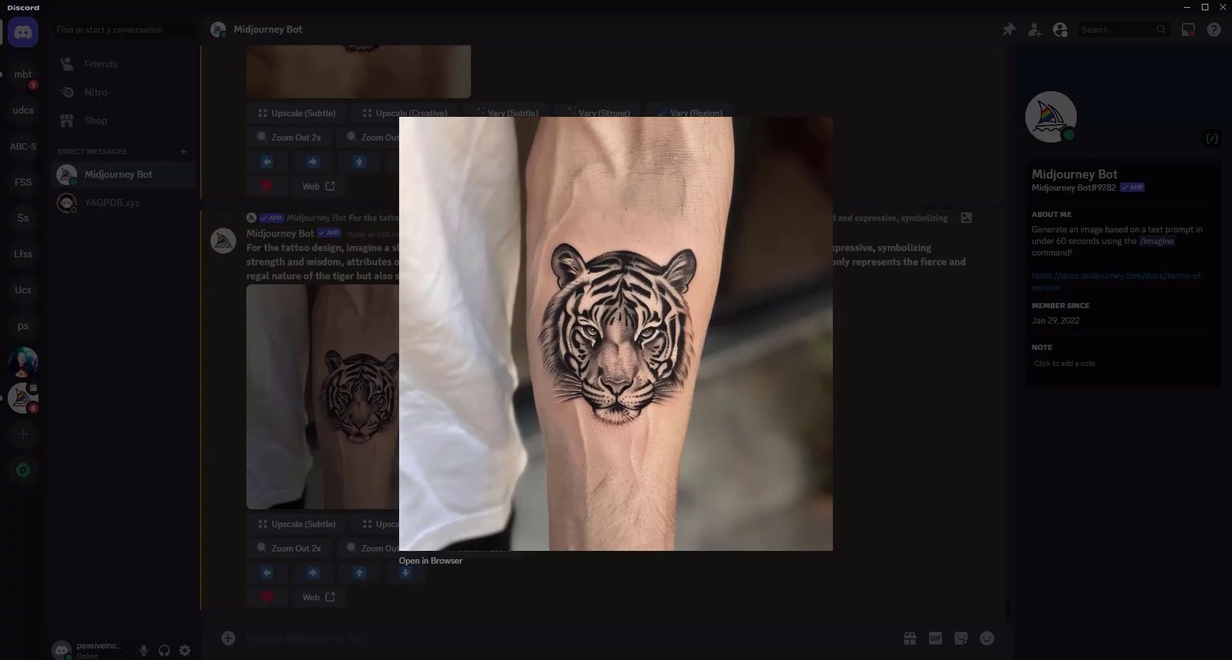
pyautogui.click(336, 628)
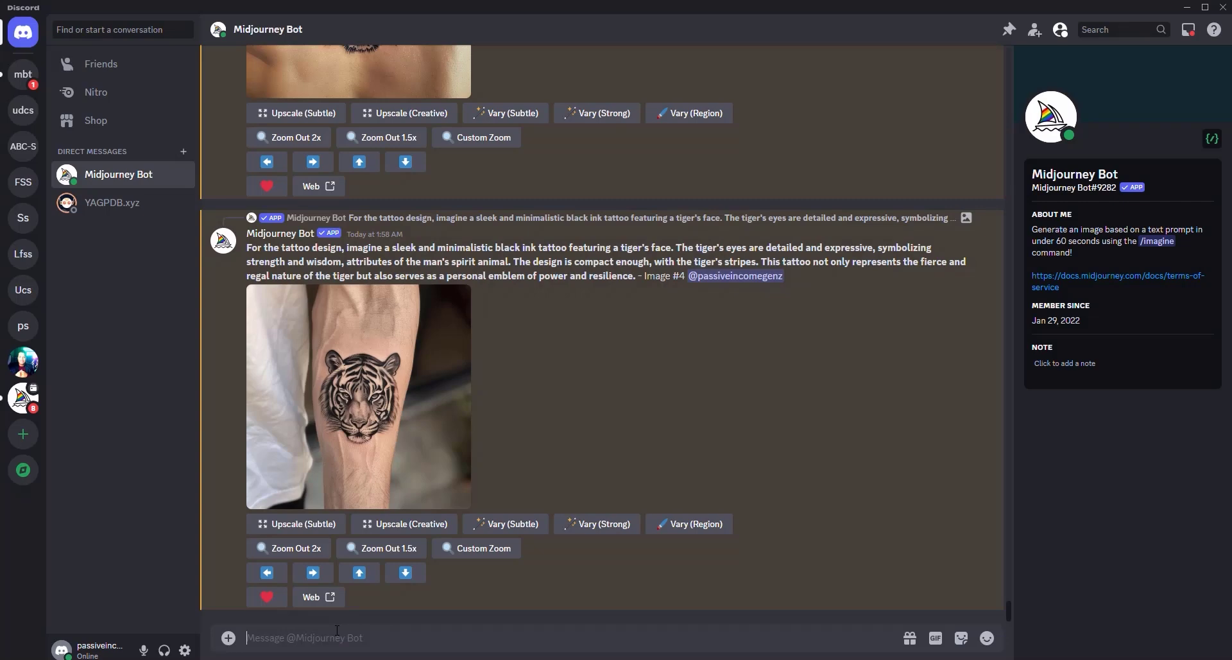
pyautogui.write('/')
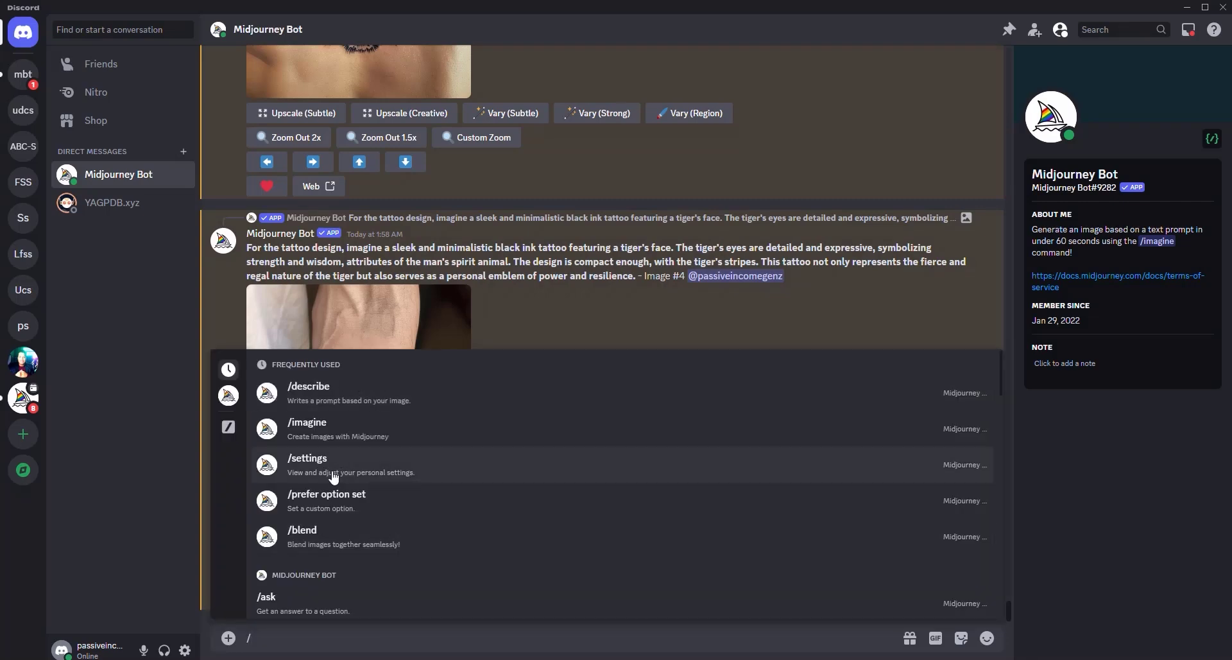
pyautogui.click(334, 405)
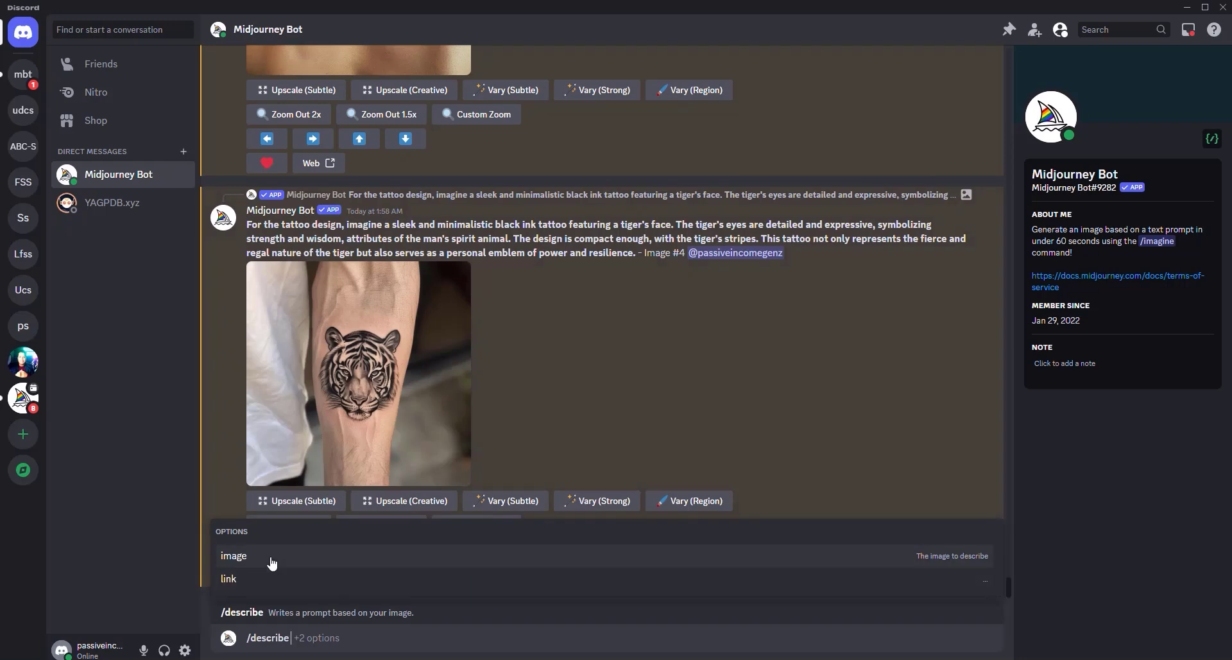
# Have /describe analyze 'money nft 1', then Imagine all four suggested prompts.
pyautogui.click(272, 563)
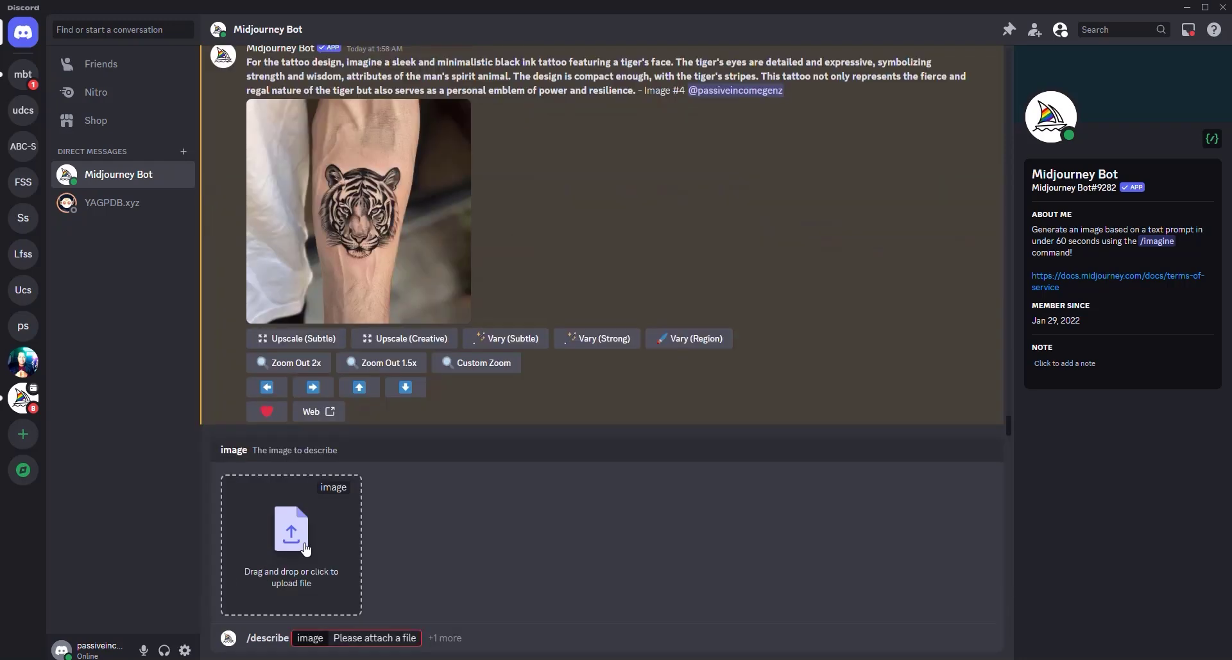
pyautogui.click(292, 531)
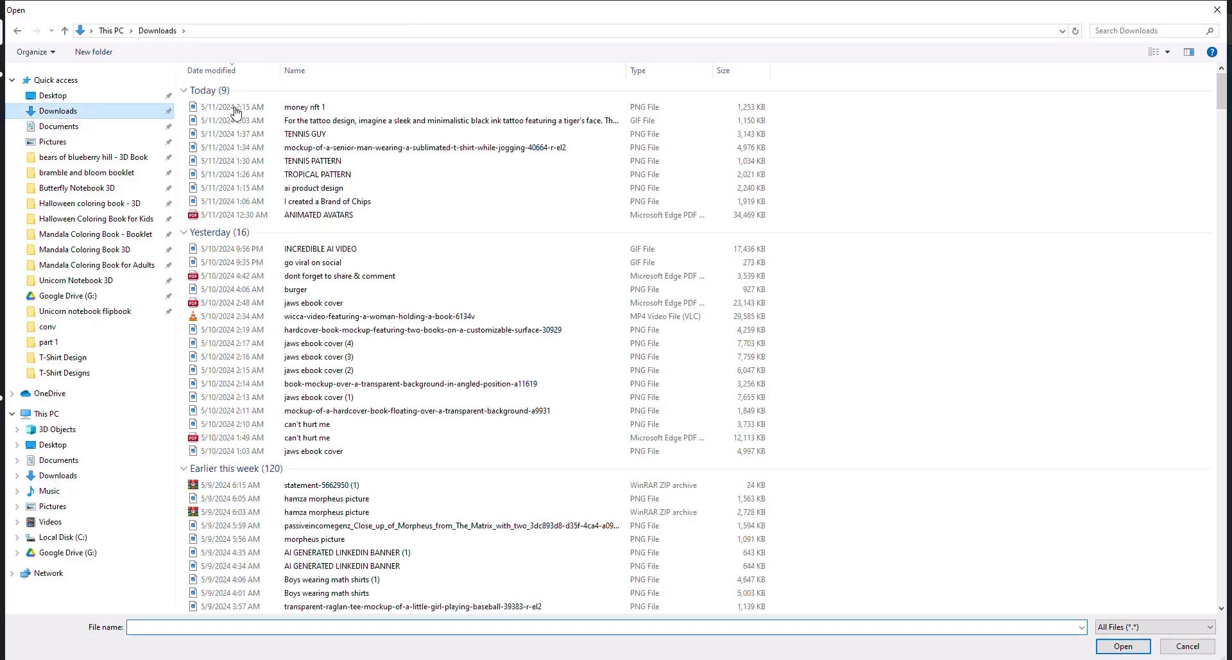
pyautogui.click(304, 113)
pyautogui.doubleClick(283, 108)
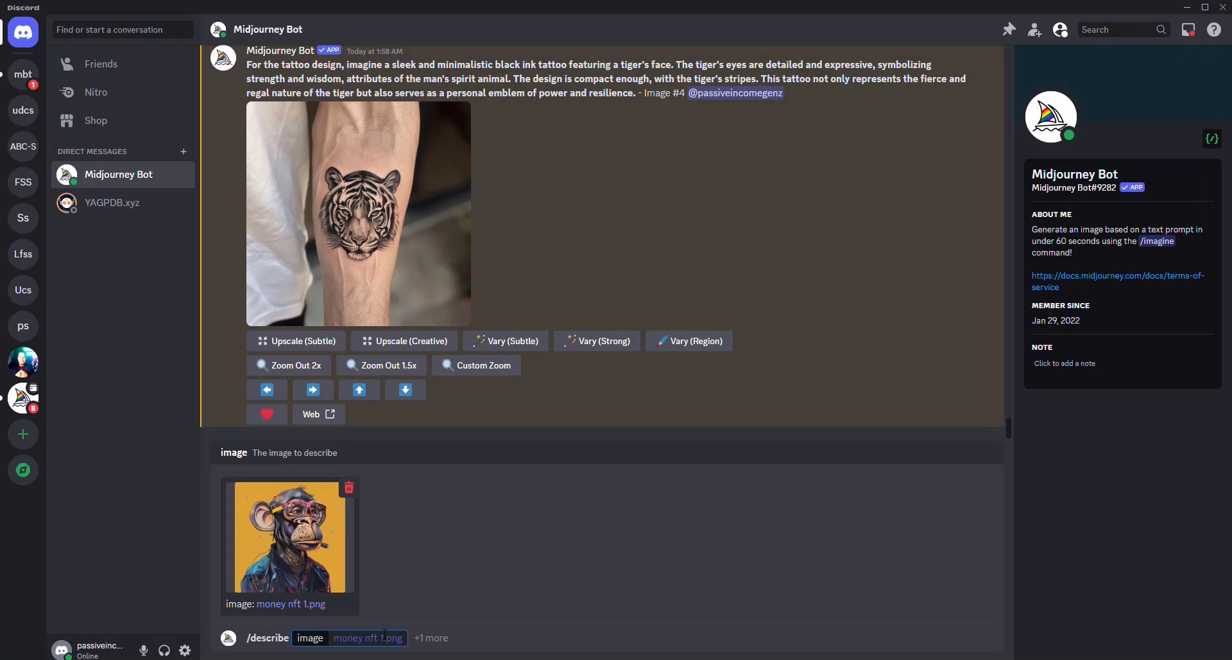
pyautogui.press('Return')
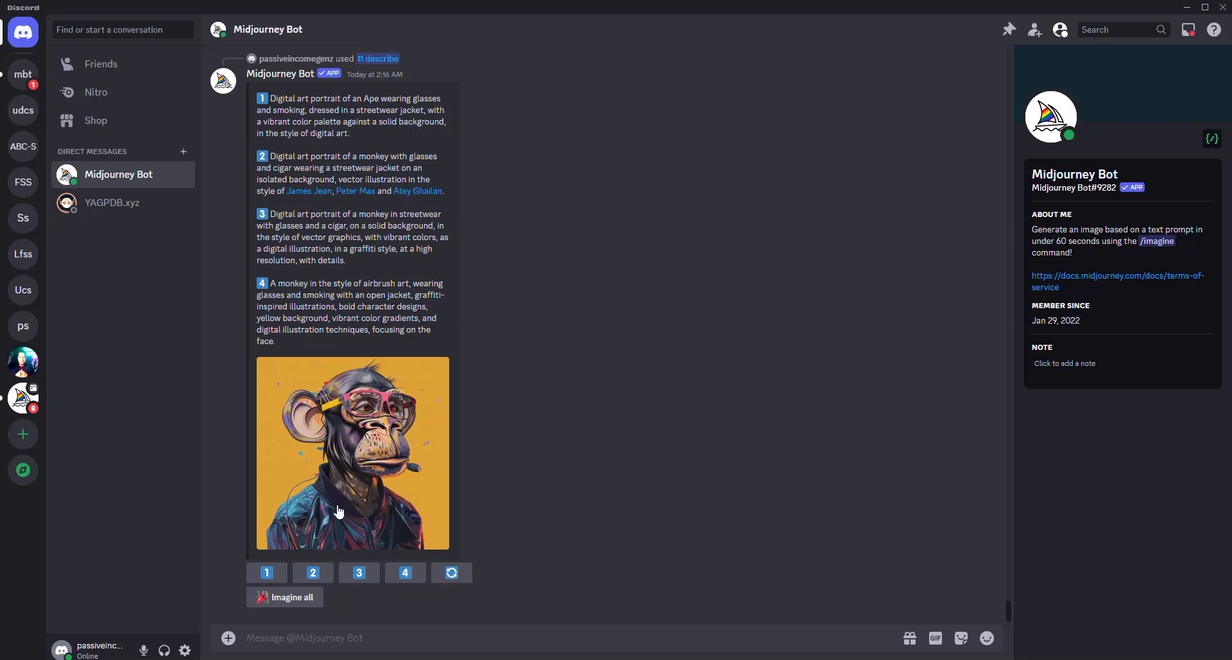
pyautogui.click(283, 596)
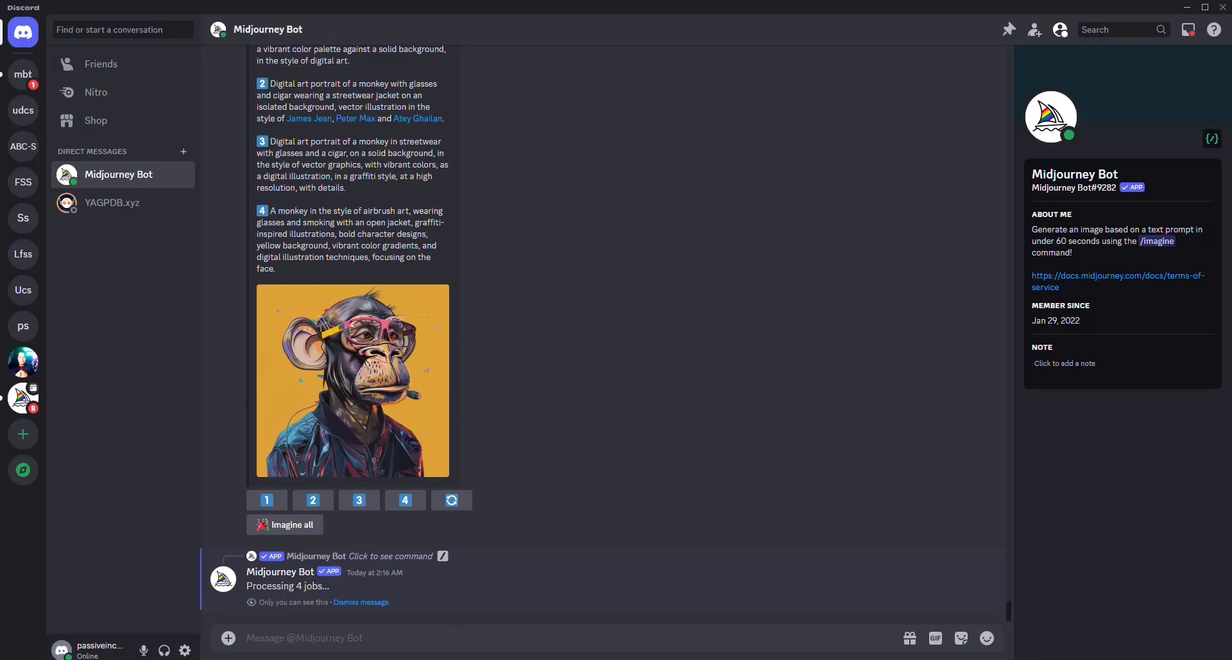
# View the three-monkey result full-size, then type 'GENERATE JUST ONE, and keep it just like the image in styl'.
pyautogui.scroll(3, 863, 414)
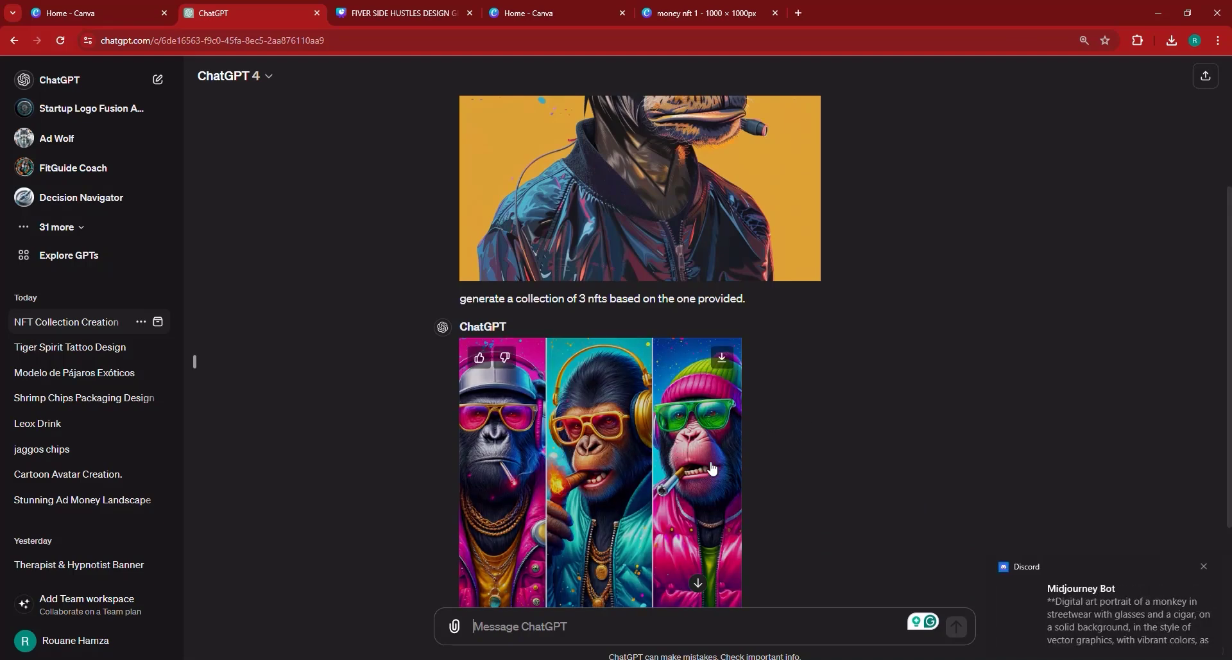
pyautogui.scroll(3, 756, 440)
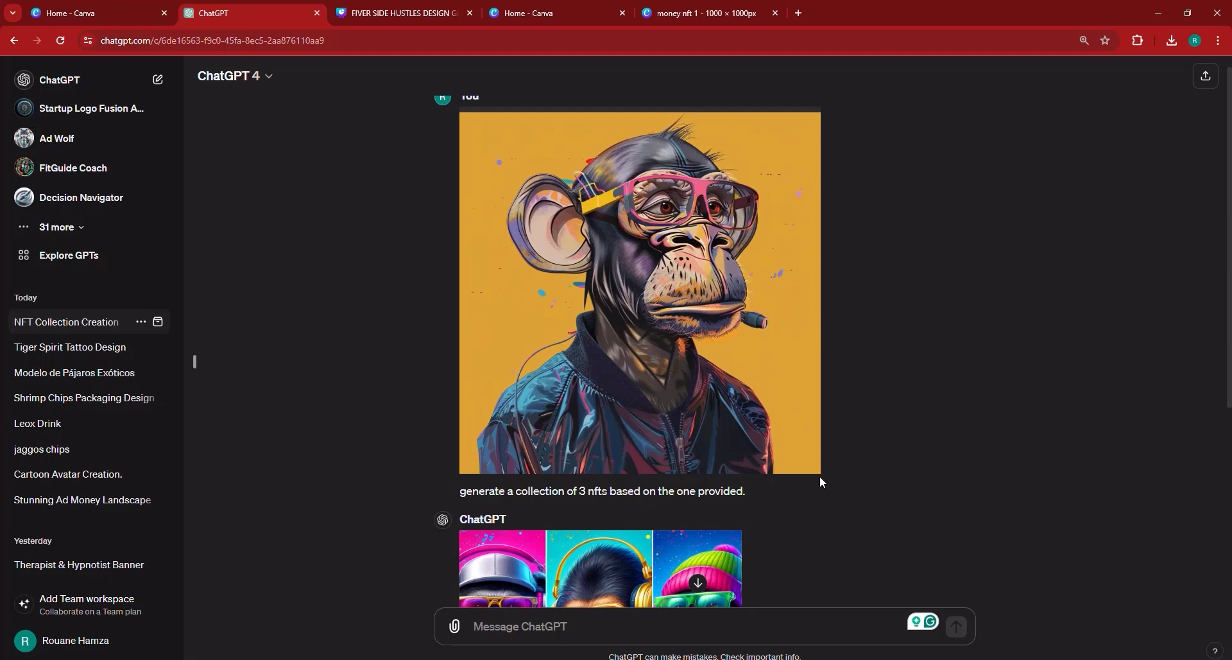
pyautogui.scroll(-3, 694, 242)
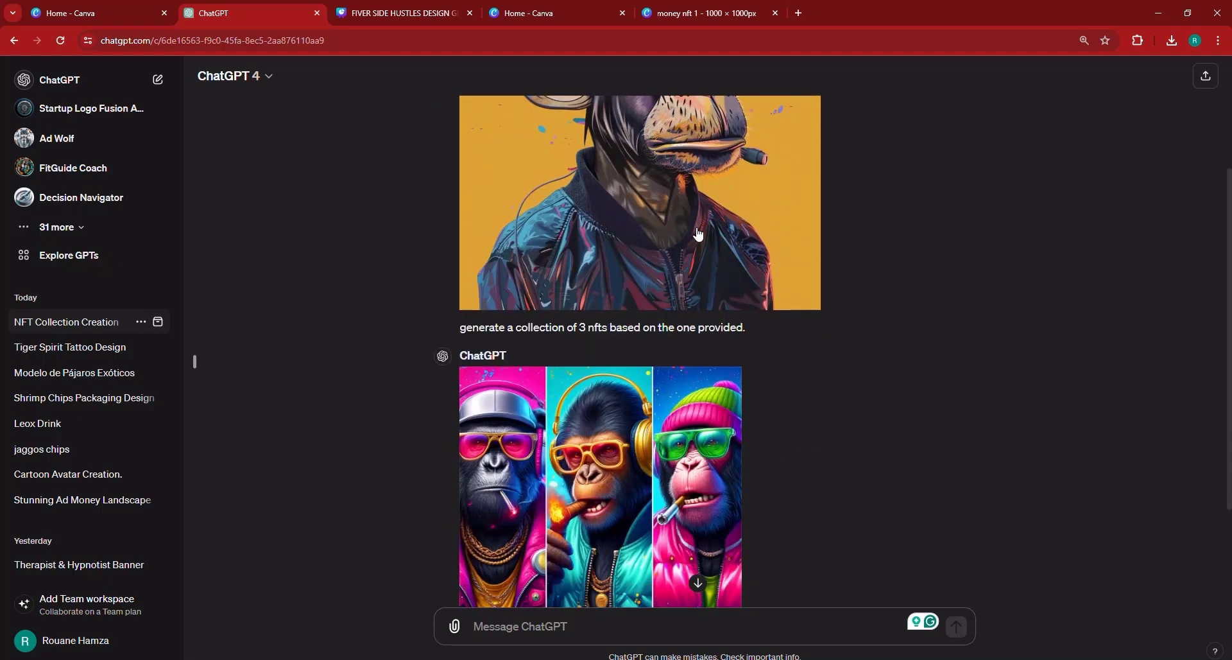
pyautogui.click(419, 391)
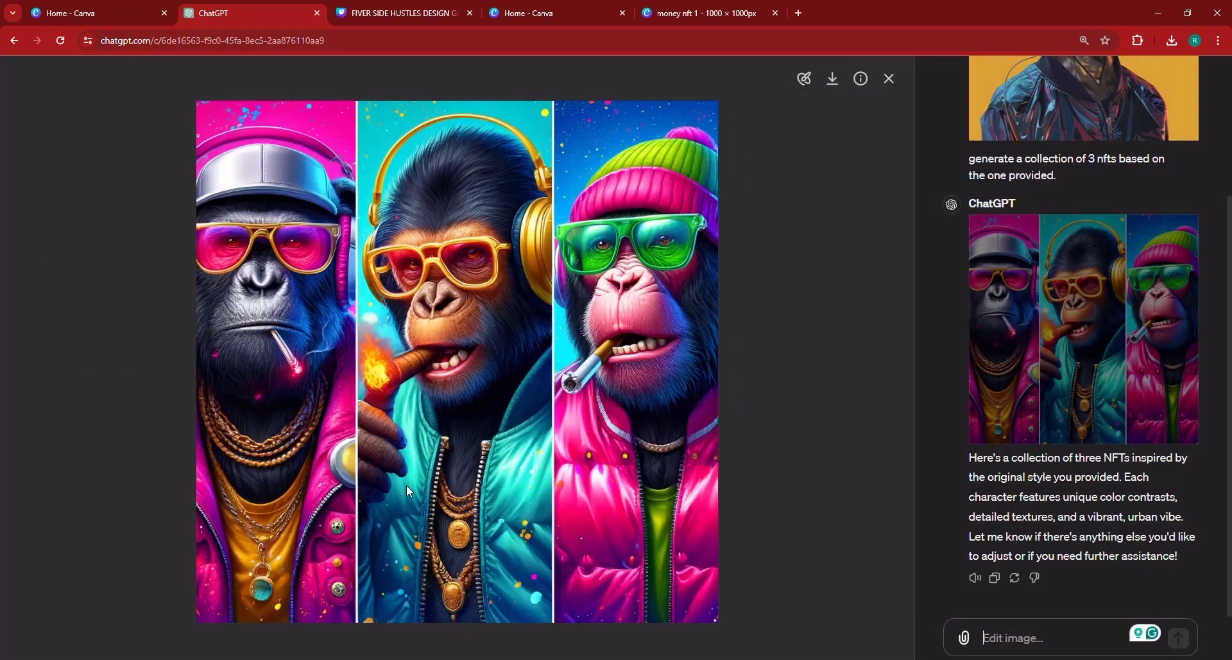
pyautogui.click(889, 78)
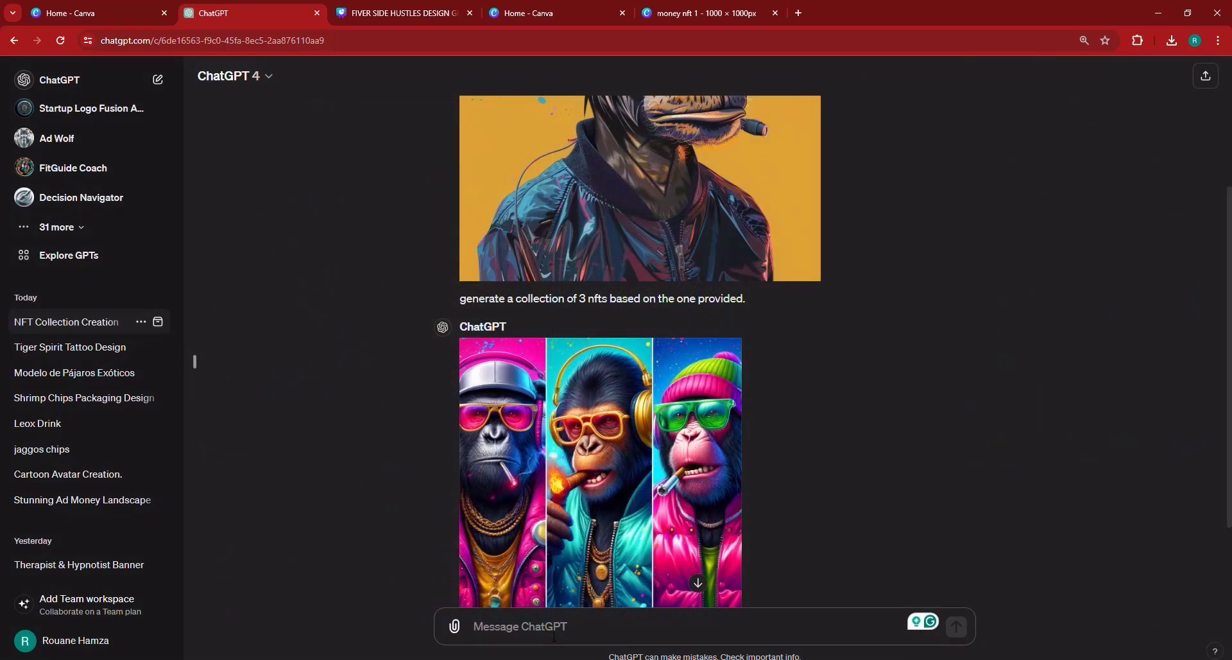
pyautogui.write('GENERATE JUST')
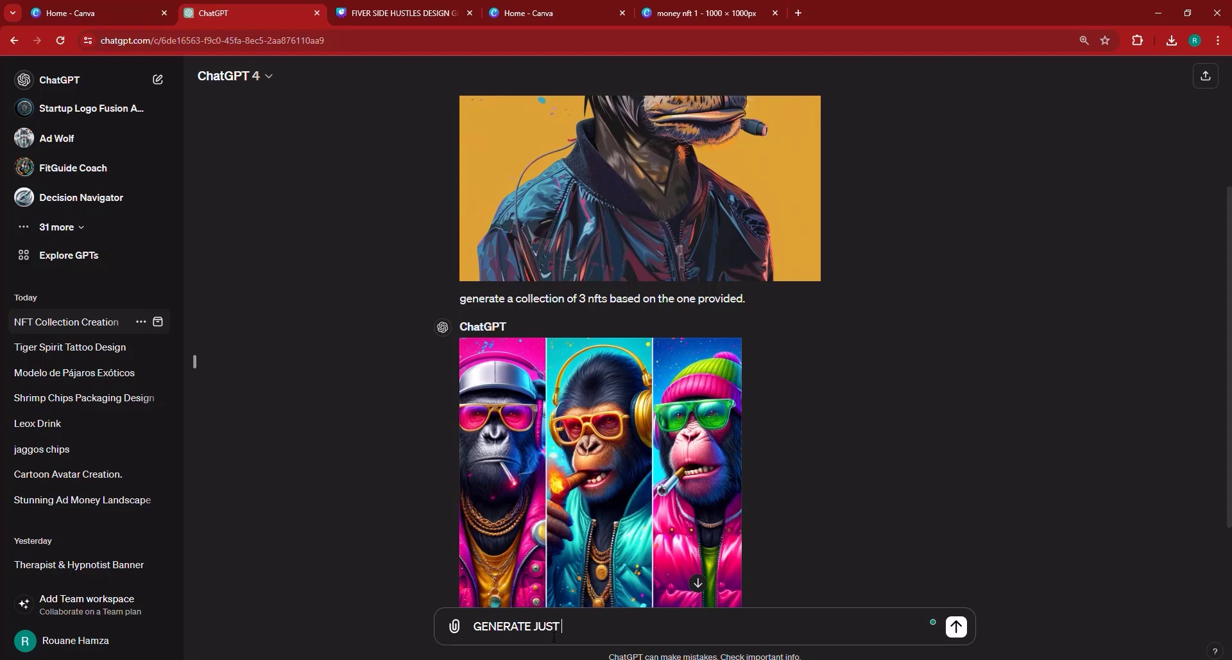
pyautogui.write(' ONE, and keep ')
pyautogui.write('it just')
pyautogui.write(' like the image i')
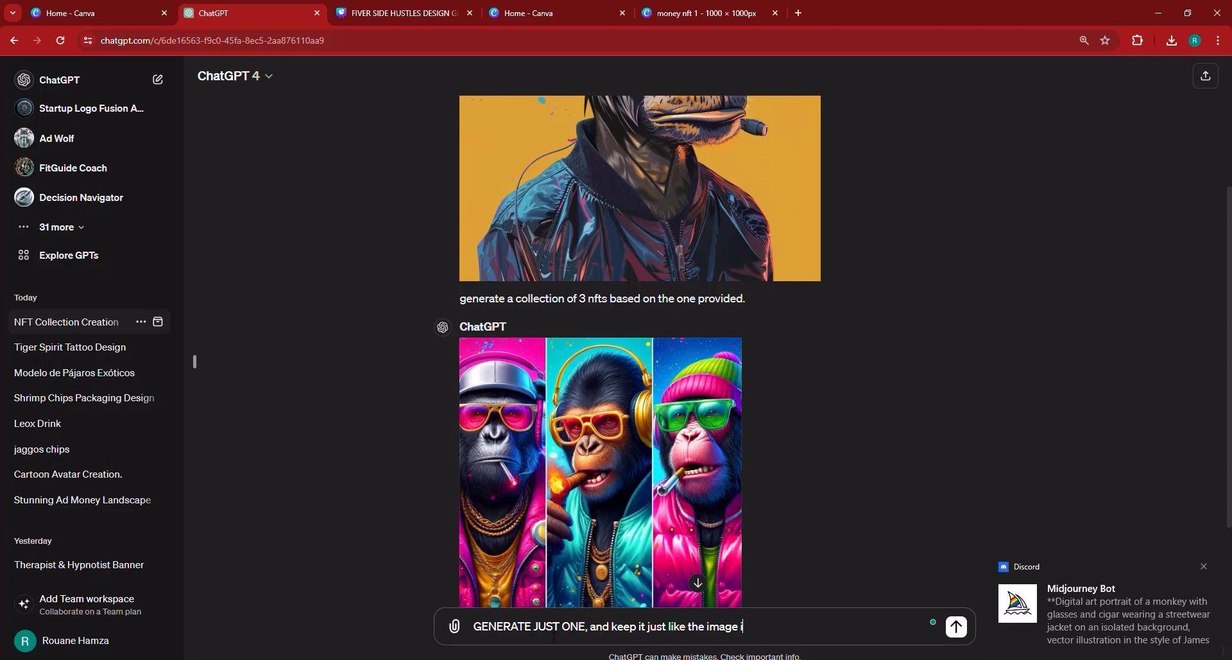
pyautogui.write('n styl')
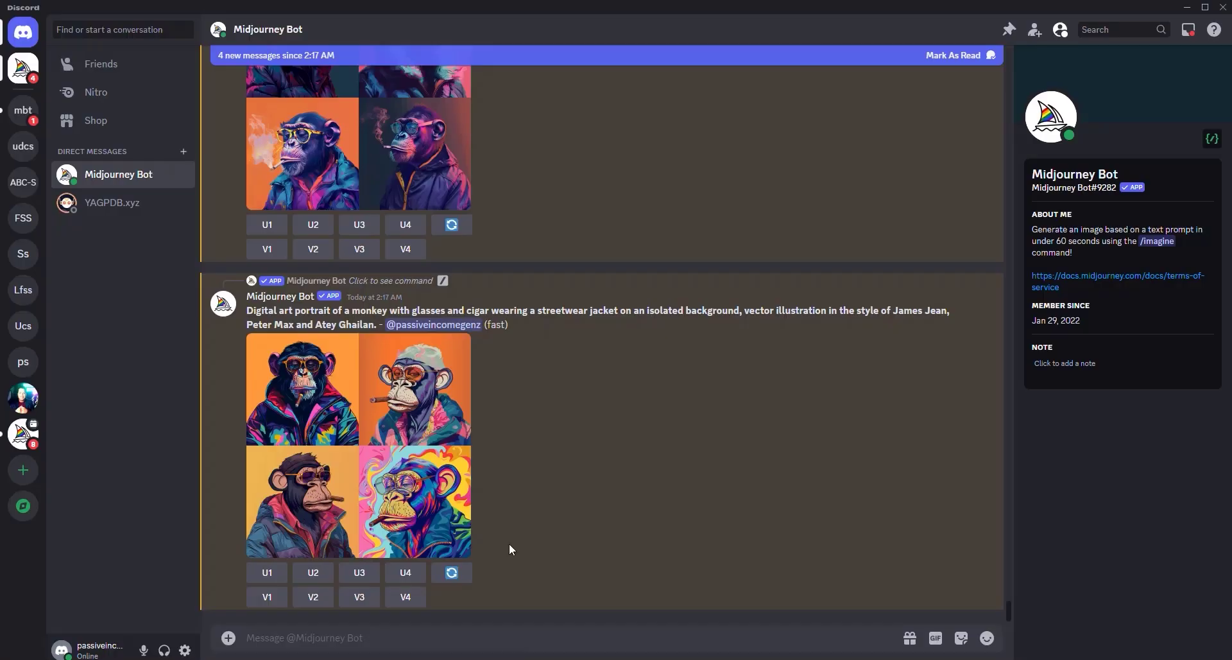
# Preview the graffiti-style monkey grid and upscale images 3 and 4.
pyautogui.scroll(4, 555, 449)
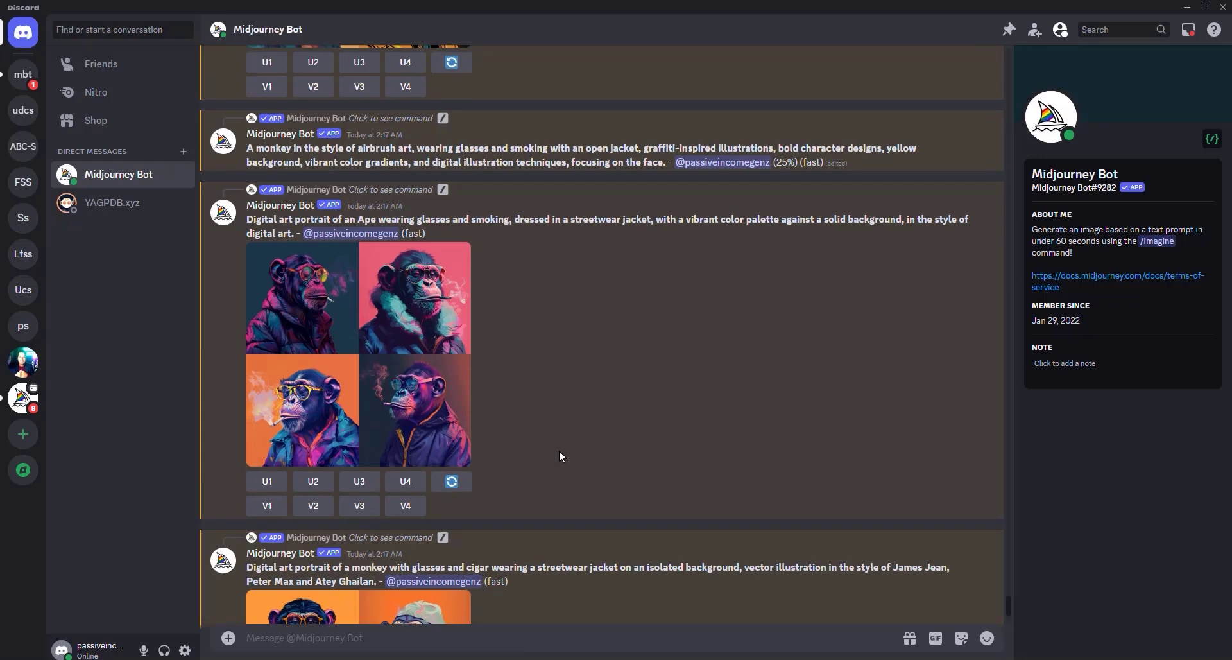
pyautogui.scroll(2, 564, 450)
pyautogui.scroll(1, 574, 450)
pyautogui.scroll(2, 574, 449)
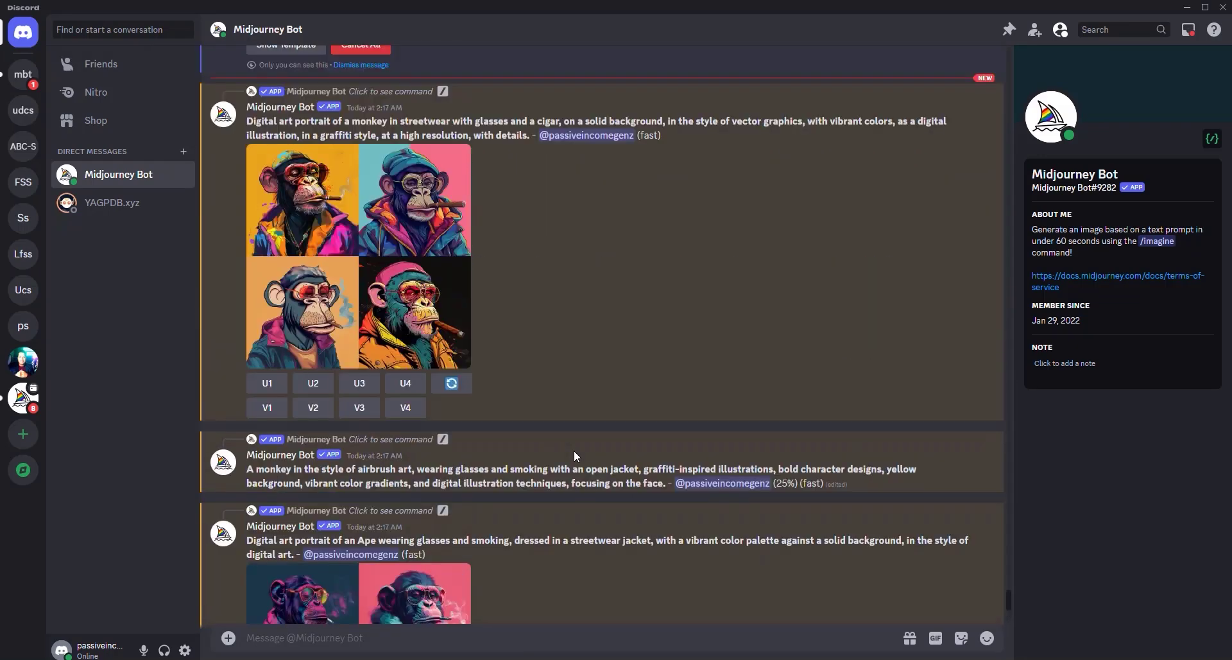
pyautogui.scroll(1, 574, 452)
pyautogui.scroll(2, 574, 453)
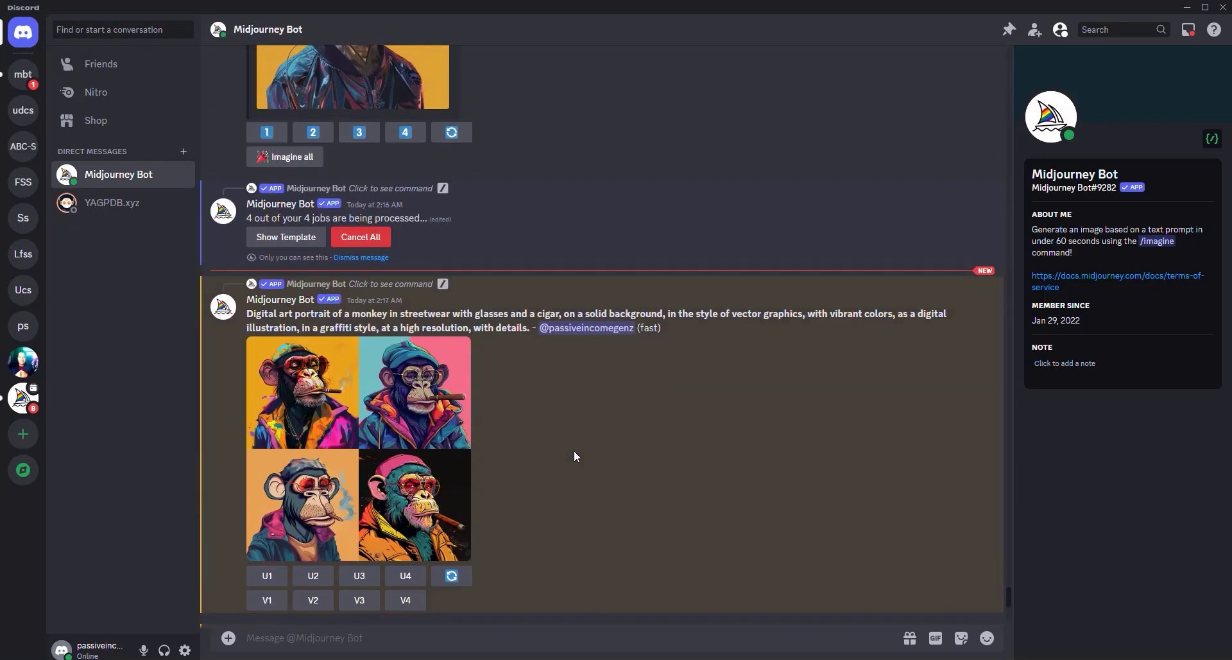
pyautogui.click(403, 455)
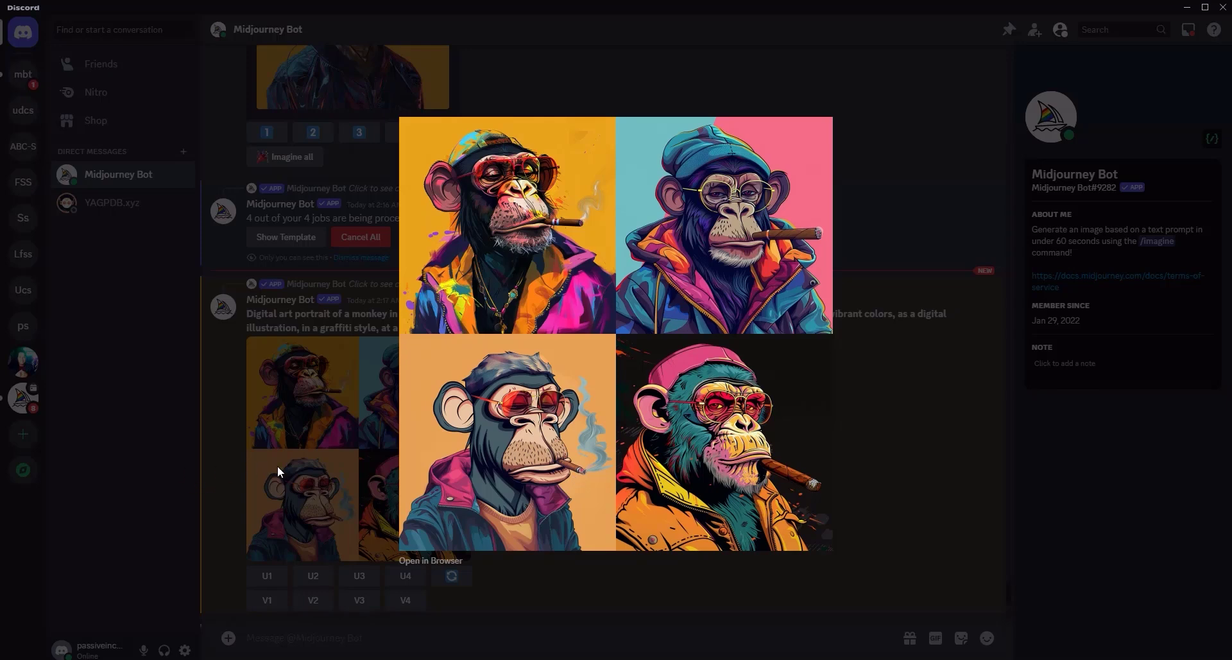
pyautogui.click(249, 526)
pyautogui.scroll(-2, 314, 529)
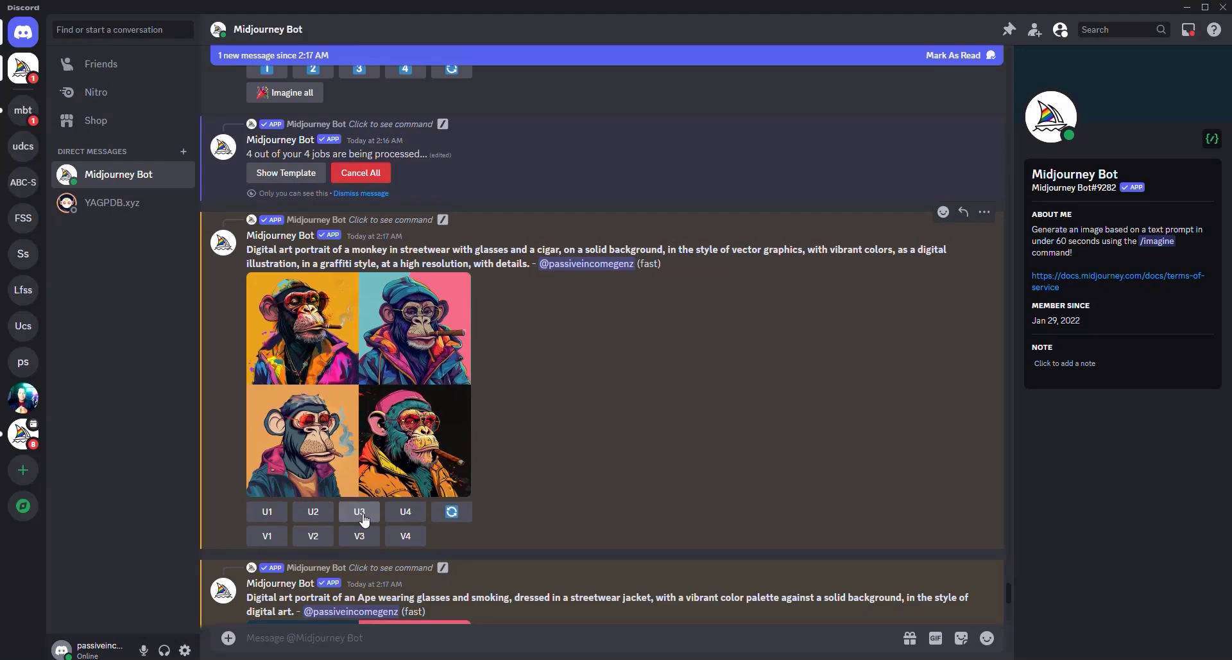
pyautogui.click(359, 514)
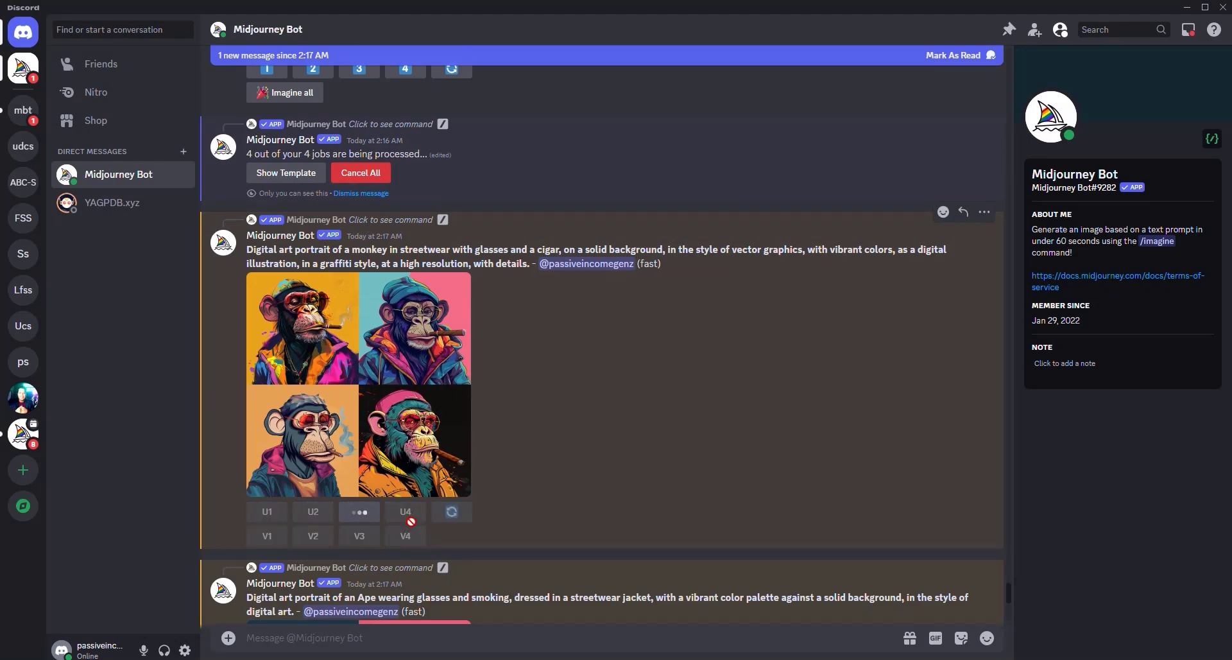
pyautogui.click(407, 512)
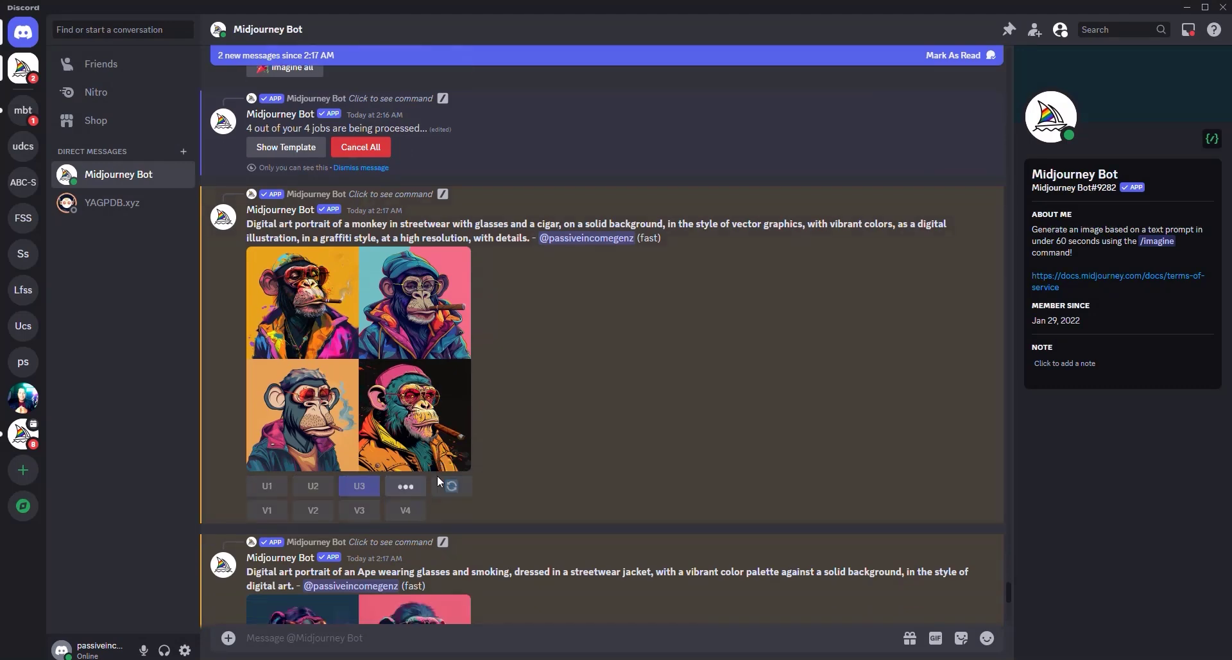
# Preview the ape grid and upscale portraits 1 and 3.
pyautogui.scroll(-5, 436, 475)
pyautogui.click(391, 374)
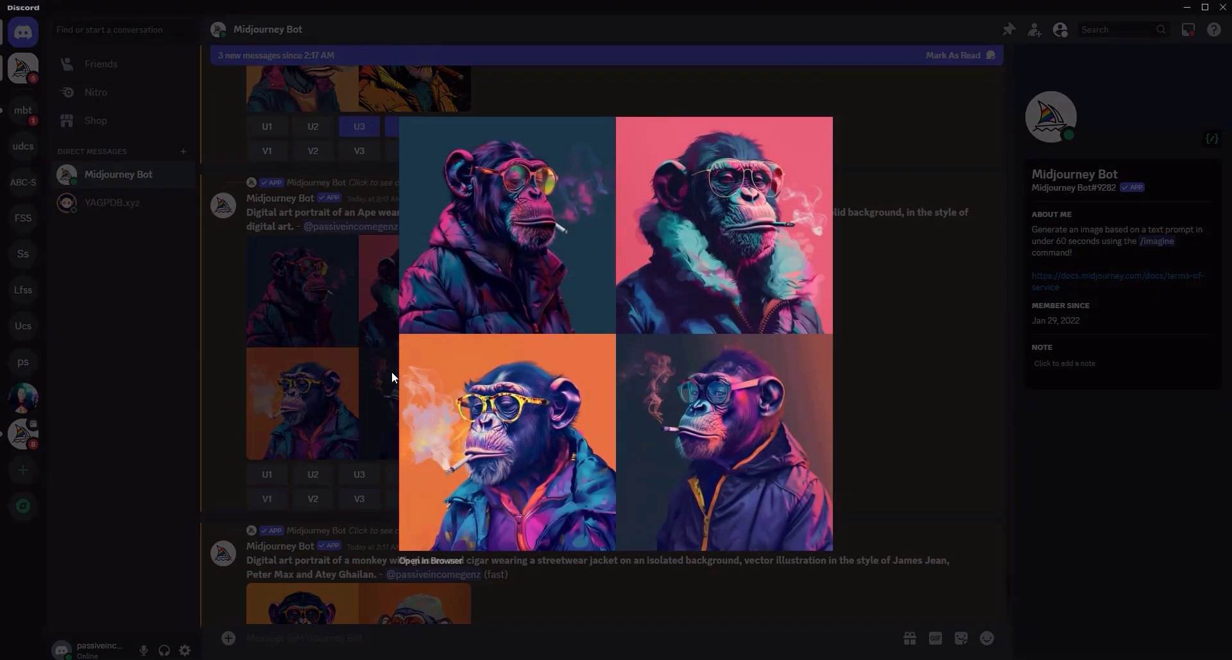
pyautogui.click(242, 497)
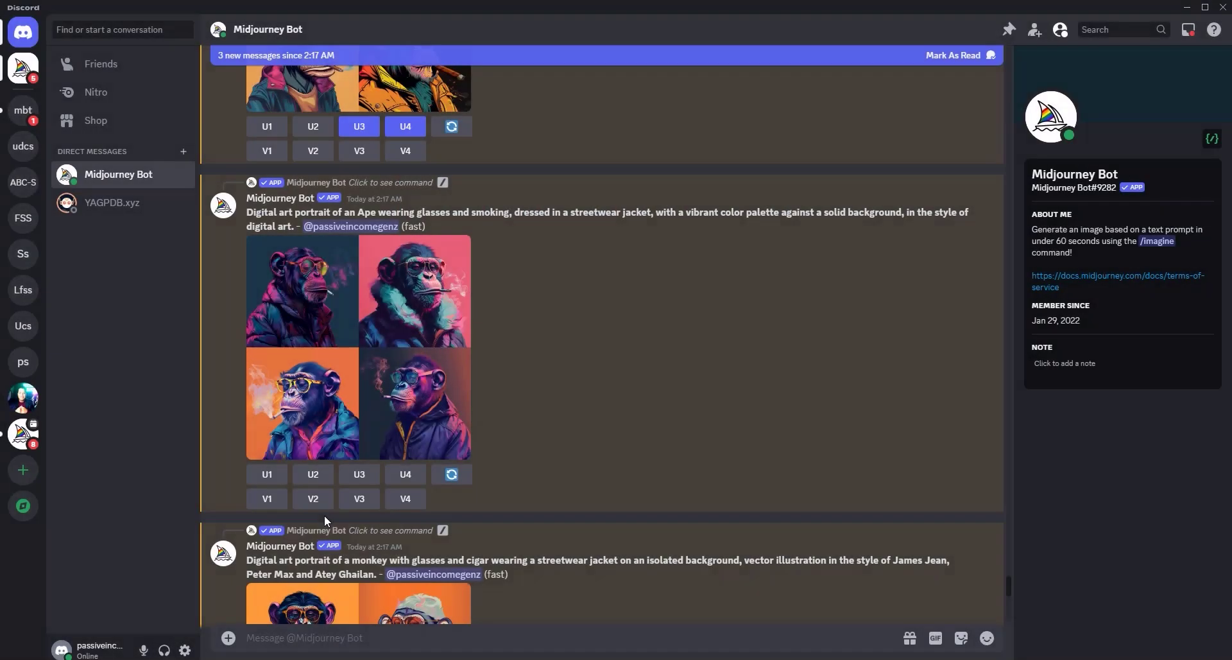
pyautogui.click(271, 476)
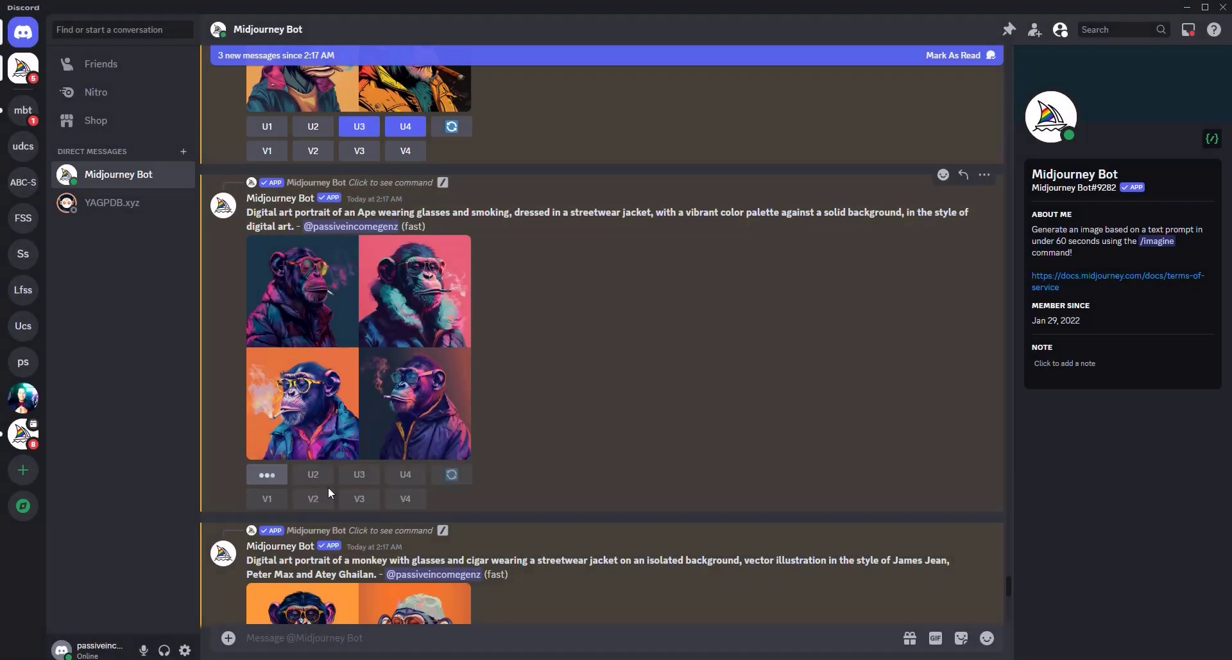
pyautogui.click(359, 475)
# Preview the James Jean-style monkey grid and upscale images 2 and 4.
pyautogui.scroll(-5, 442, 430)
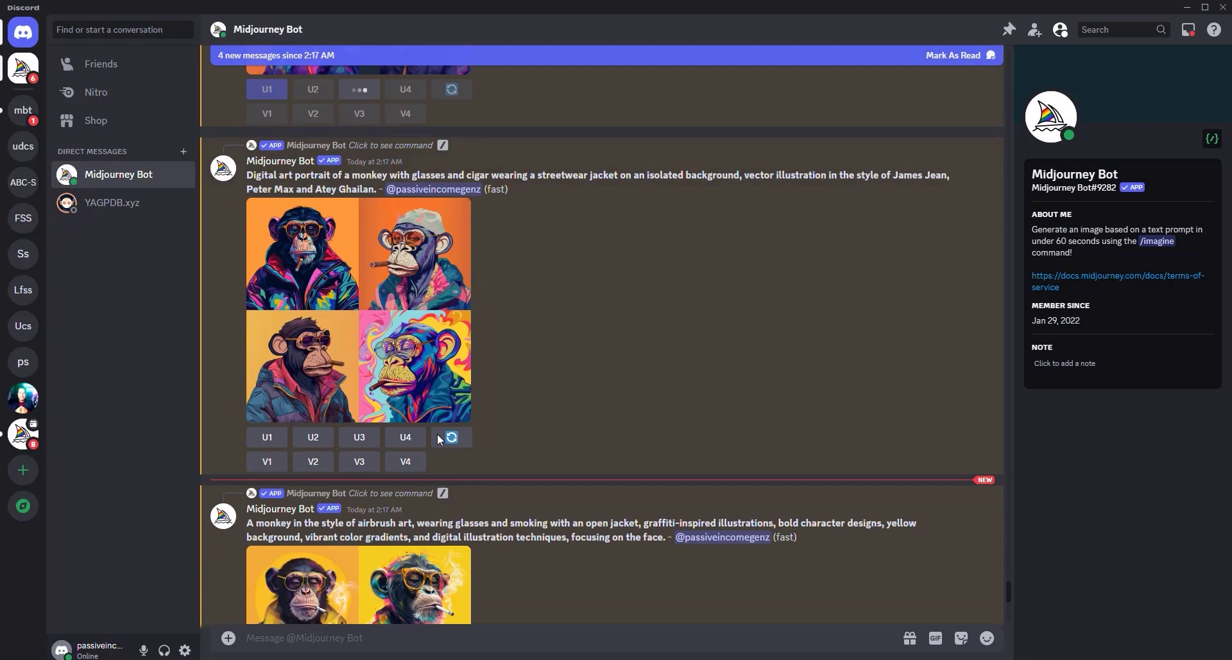
pyautogui.click(375, 325)
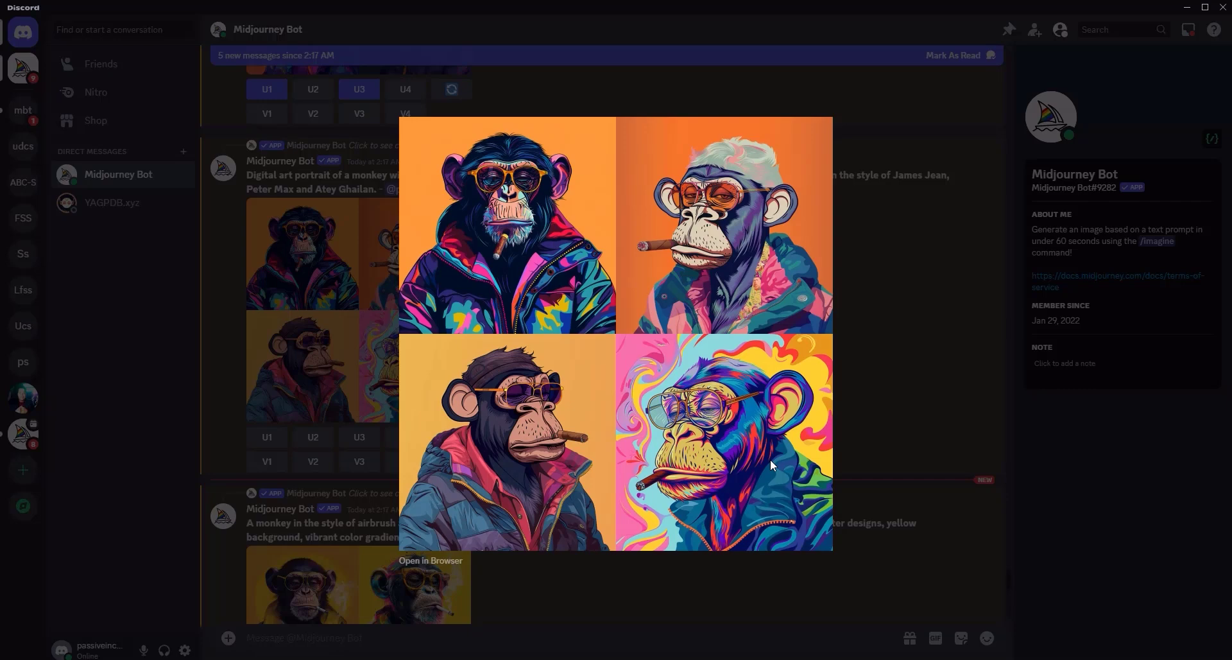
pyautogui.click(225, 456)
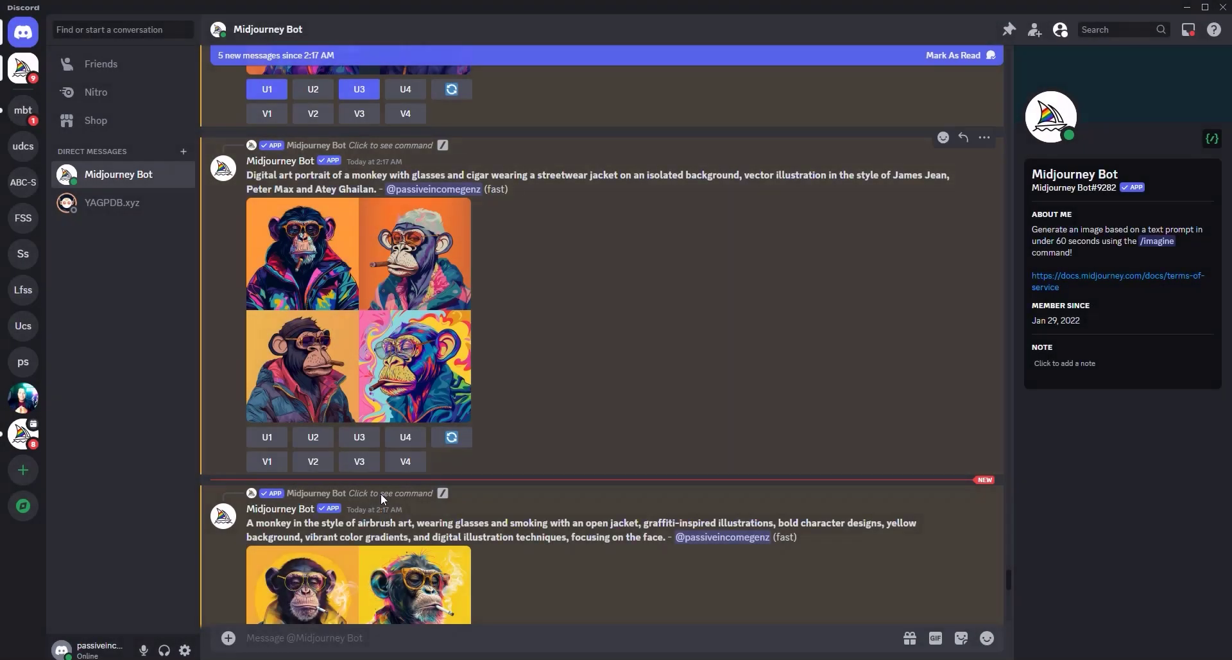
pyautogui.click(314, 440)
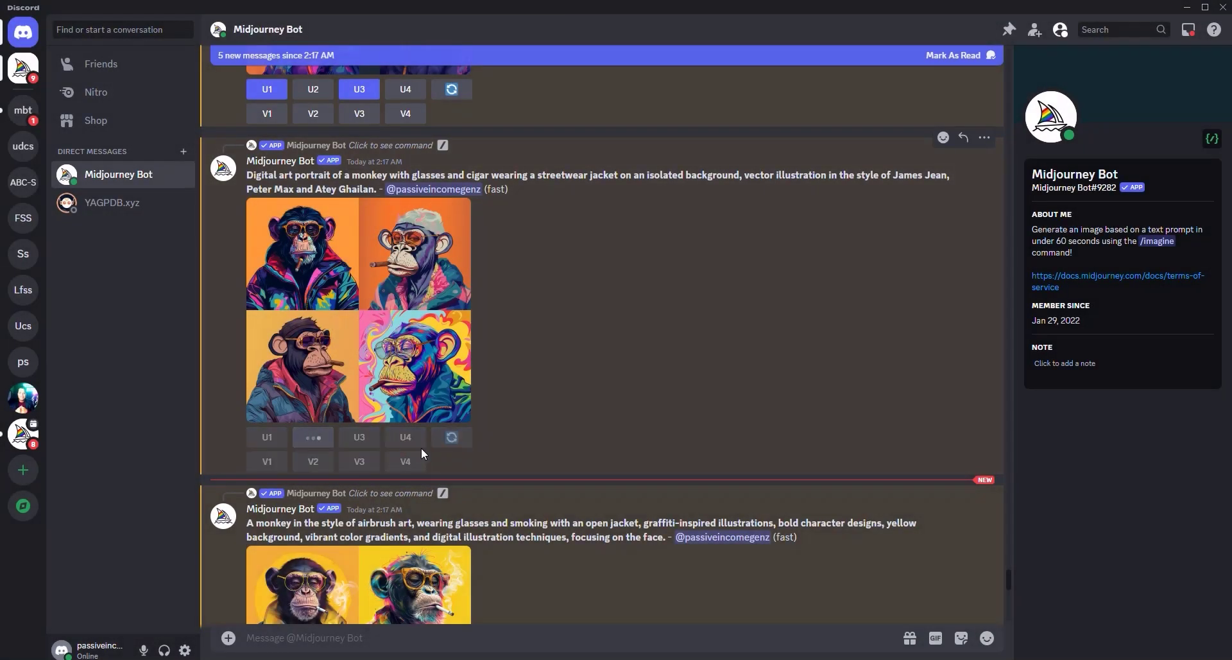
pyautogui.click(406, 437)
# Preview the yellow airbrush-style monkey grid and upscale all four images.
pyautogui.scroll(-4, 366, 468)
pyautogui.click(367, 443)
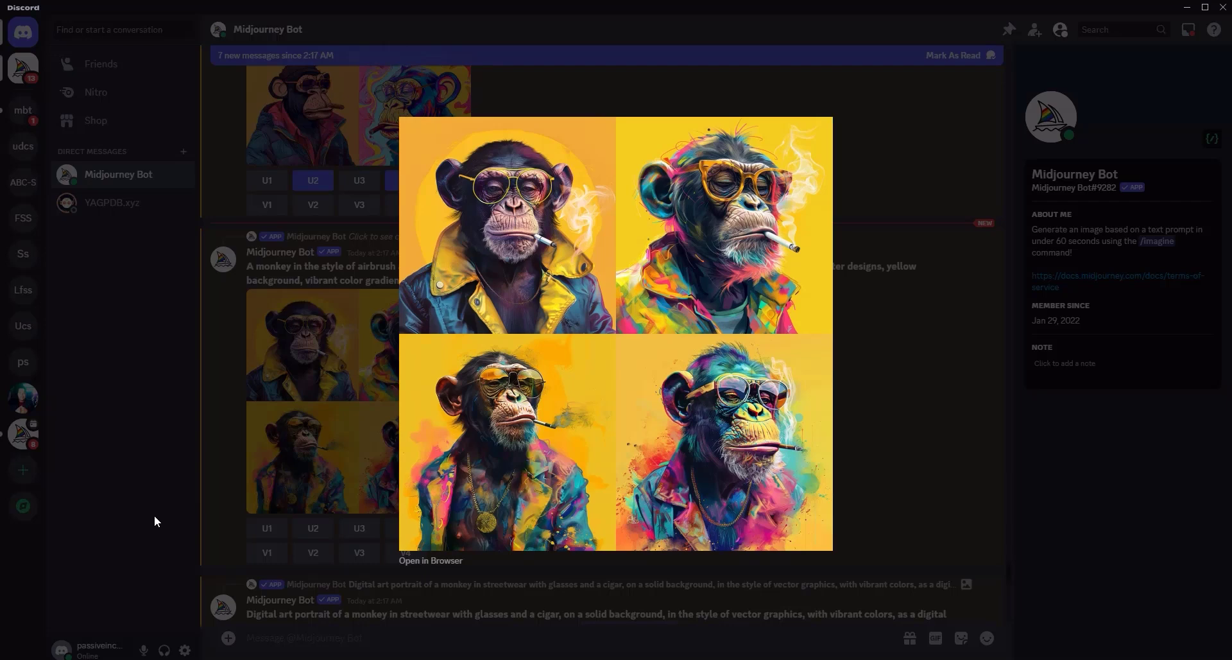
pyautogui.click(279, 559)
pyautogui.click(272, 528)
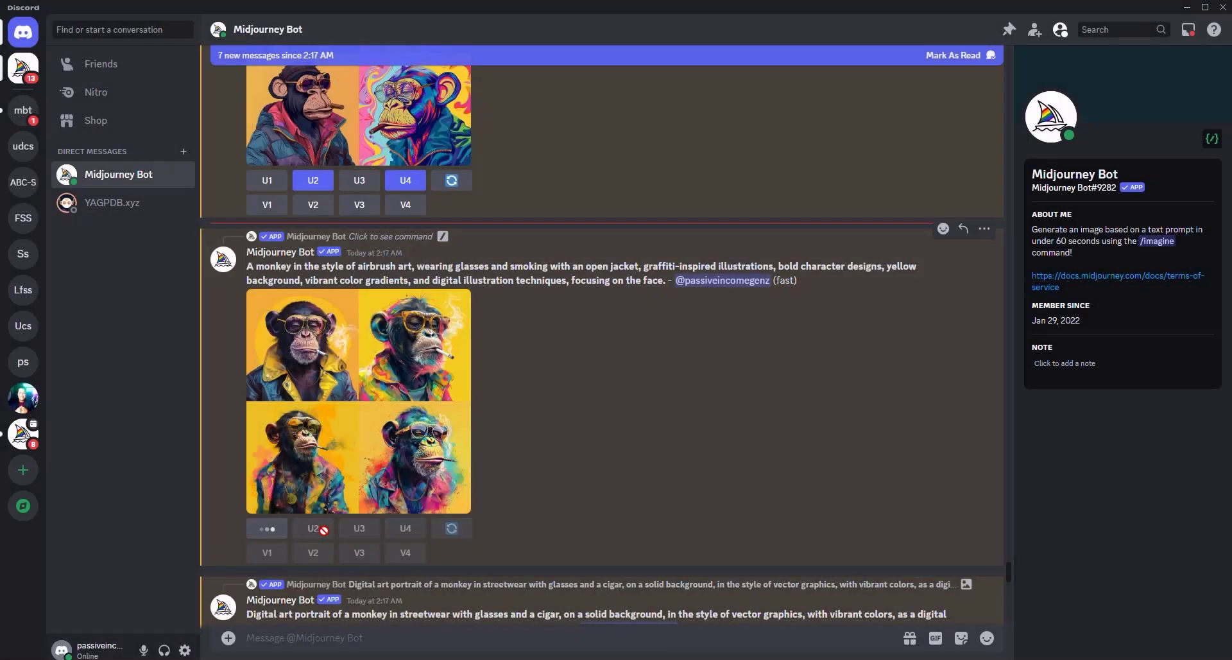
pyautogui.click(321, 528)
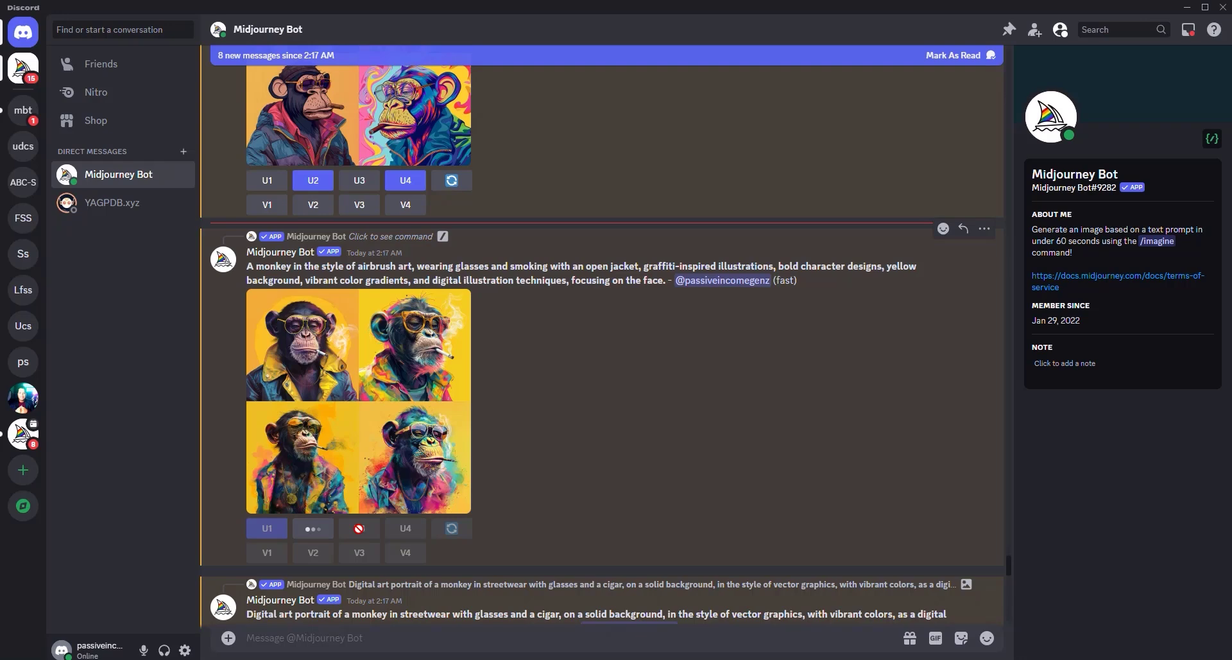
pyautogui.click(360, 530)
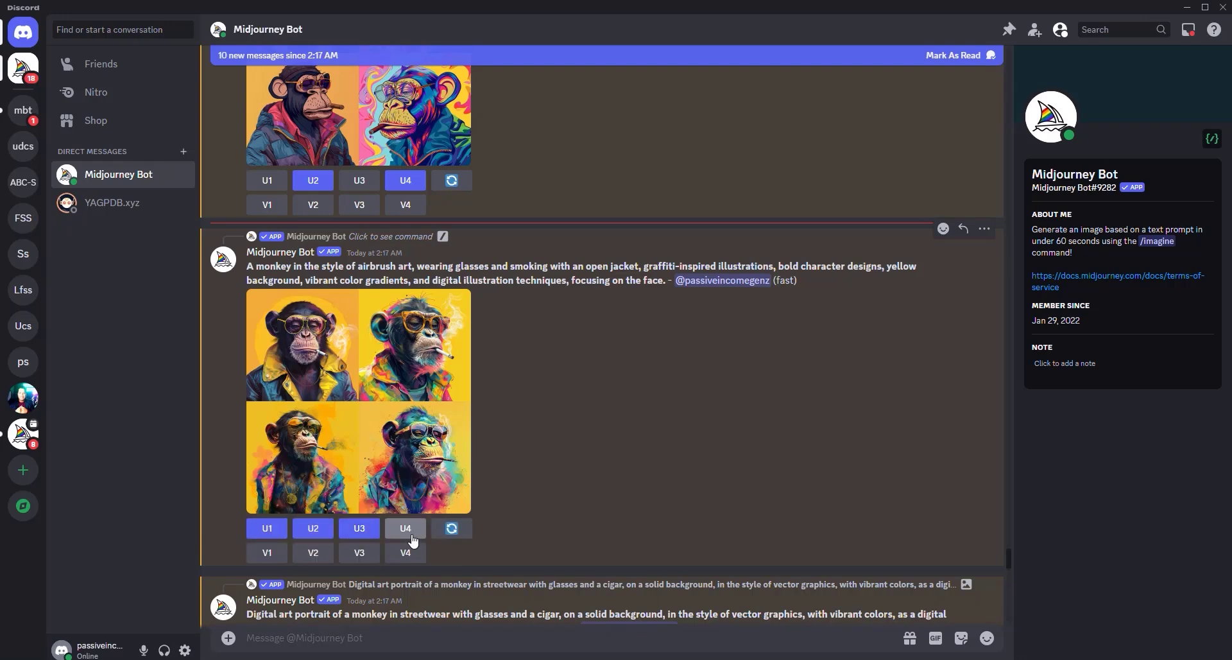
pyautogui.click(406, 528)
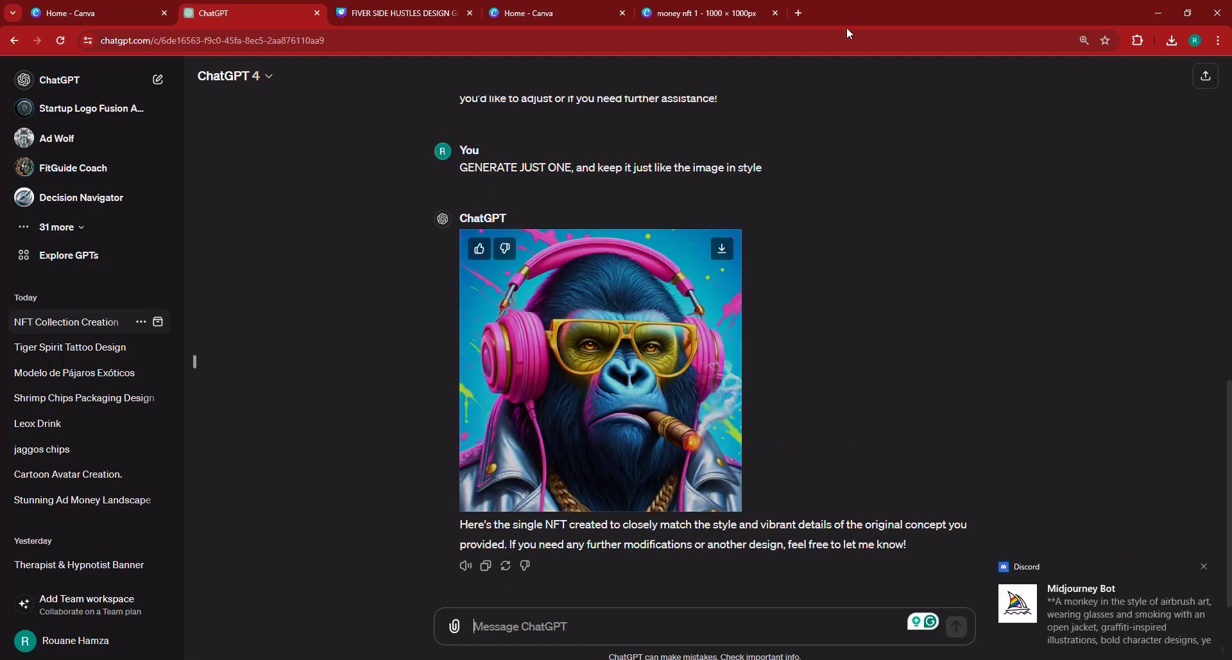
pyautogui.click(798, 14)
pyautogui.write('google.com')
pyautogui.press('Return')
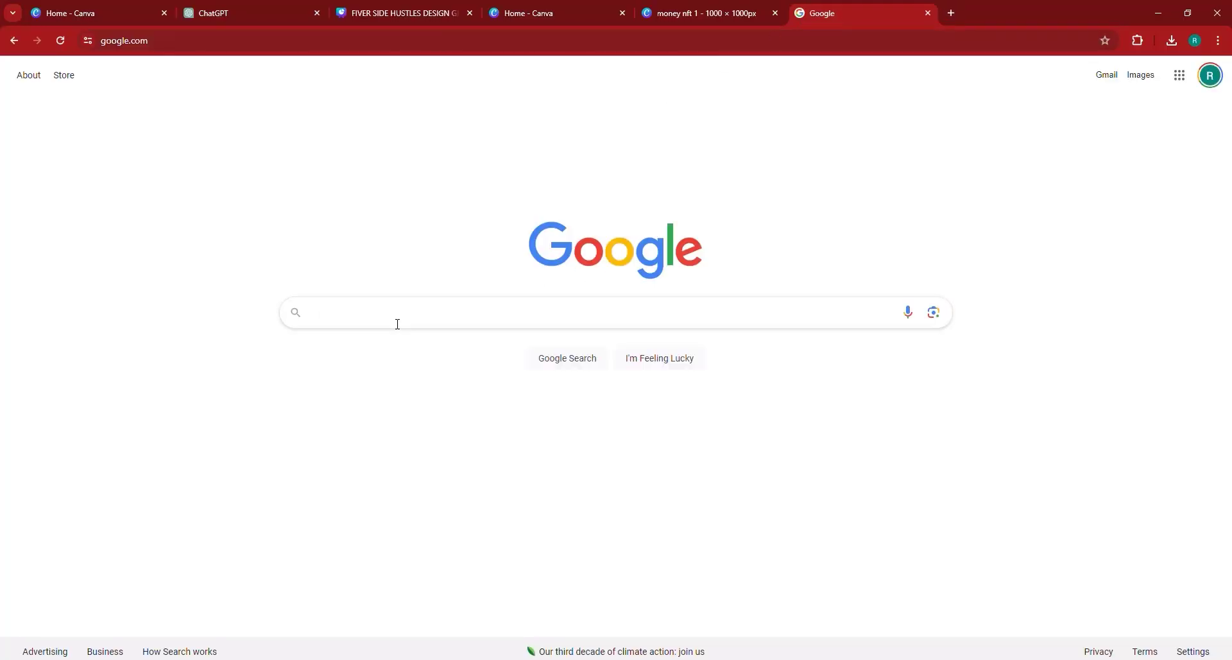
pyautogui.click(398, 324)
pyautogui.write('nfts')
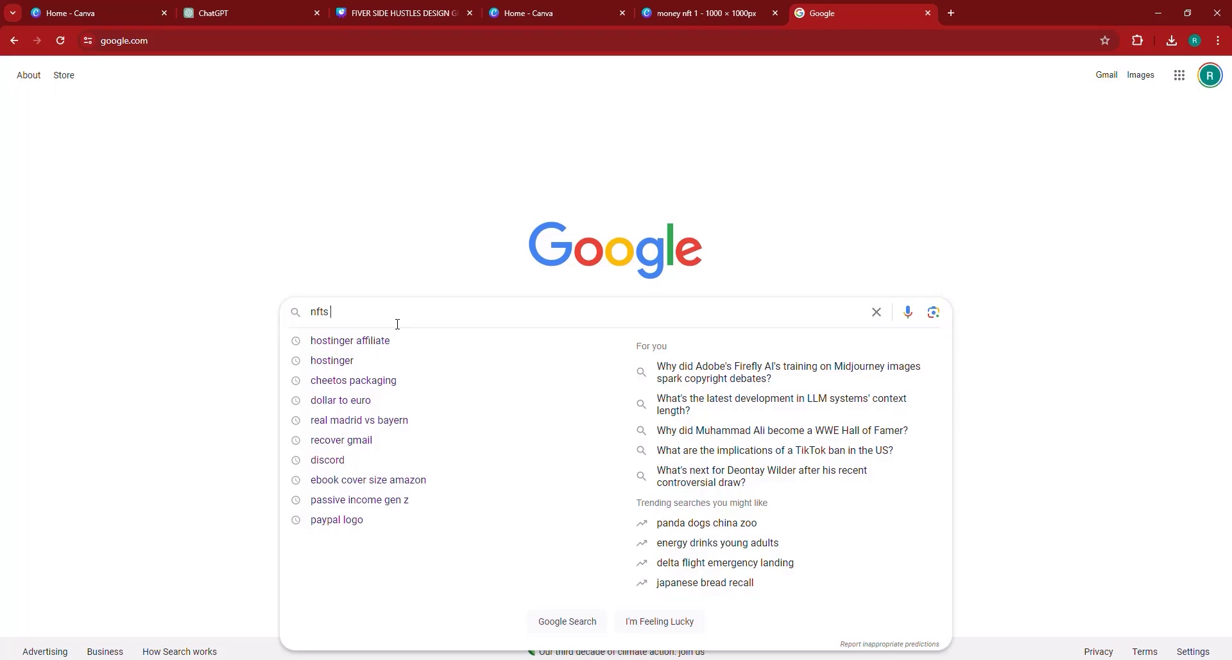
pyautogui.press('Return')
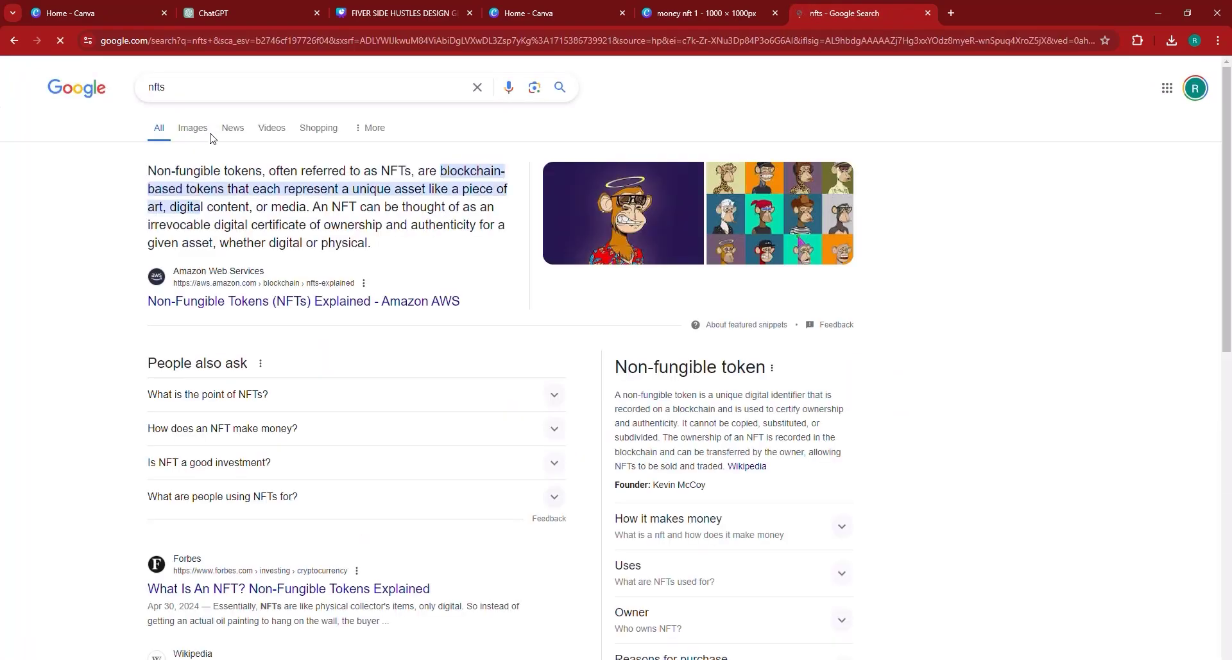
pyautogui.click(203, 146)
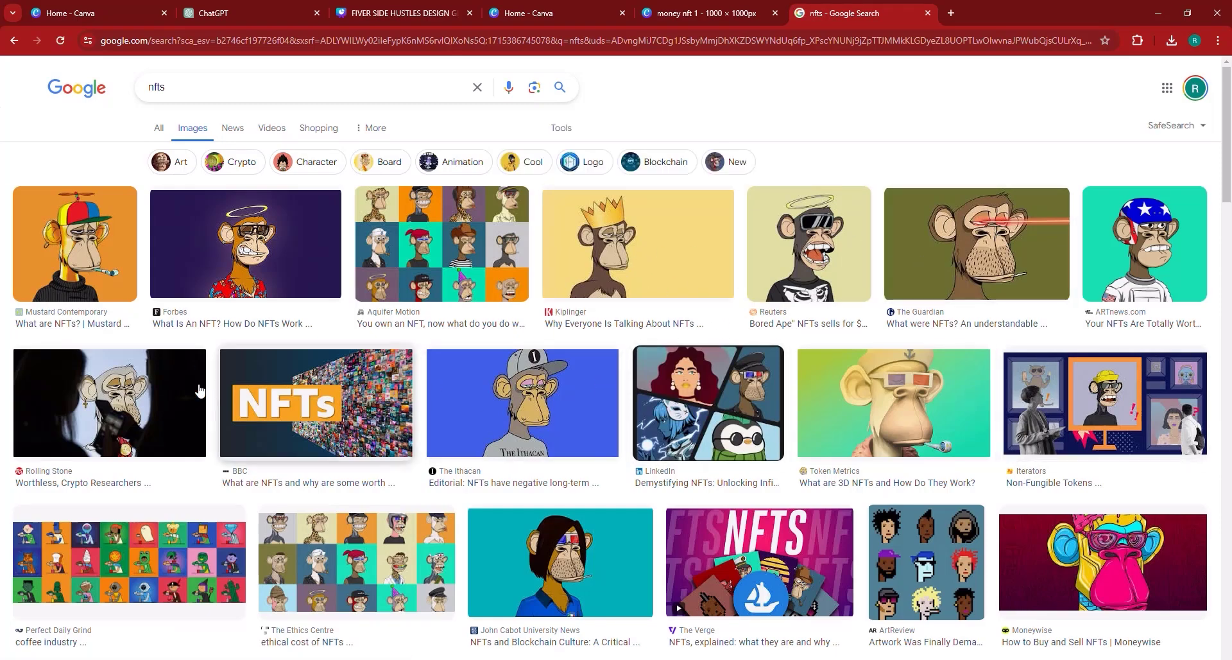
pyautogui.scroll(-4, 346, 487)
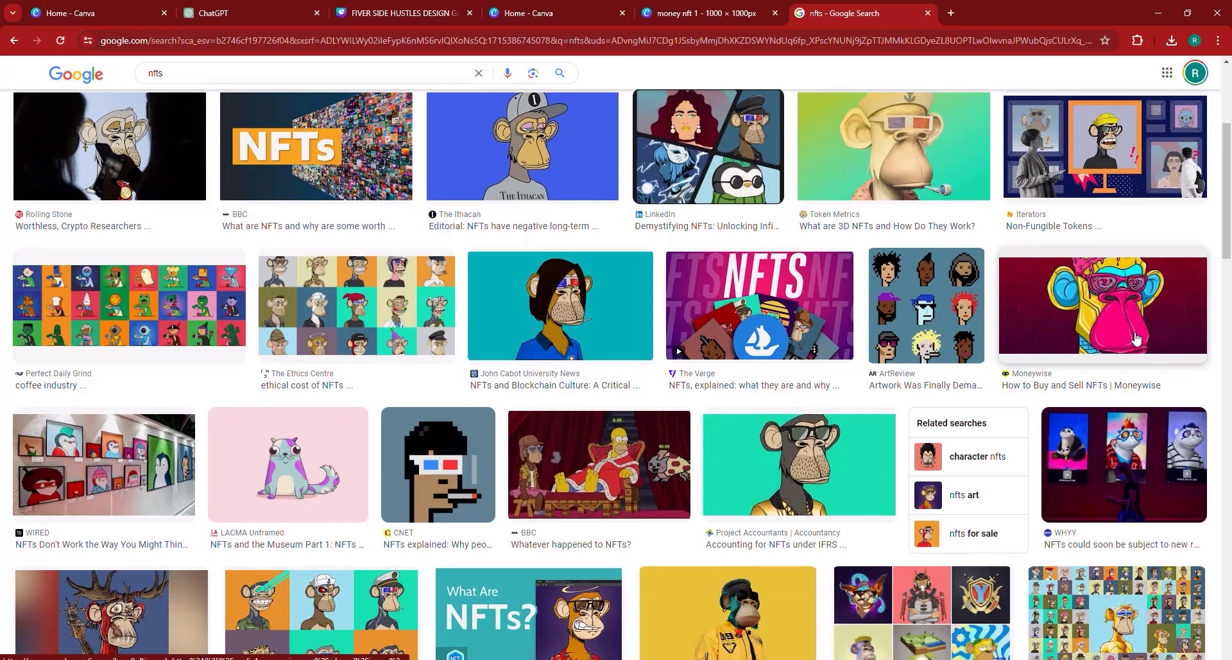
pyautogui.scroll(-2, 468, 577)
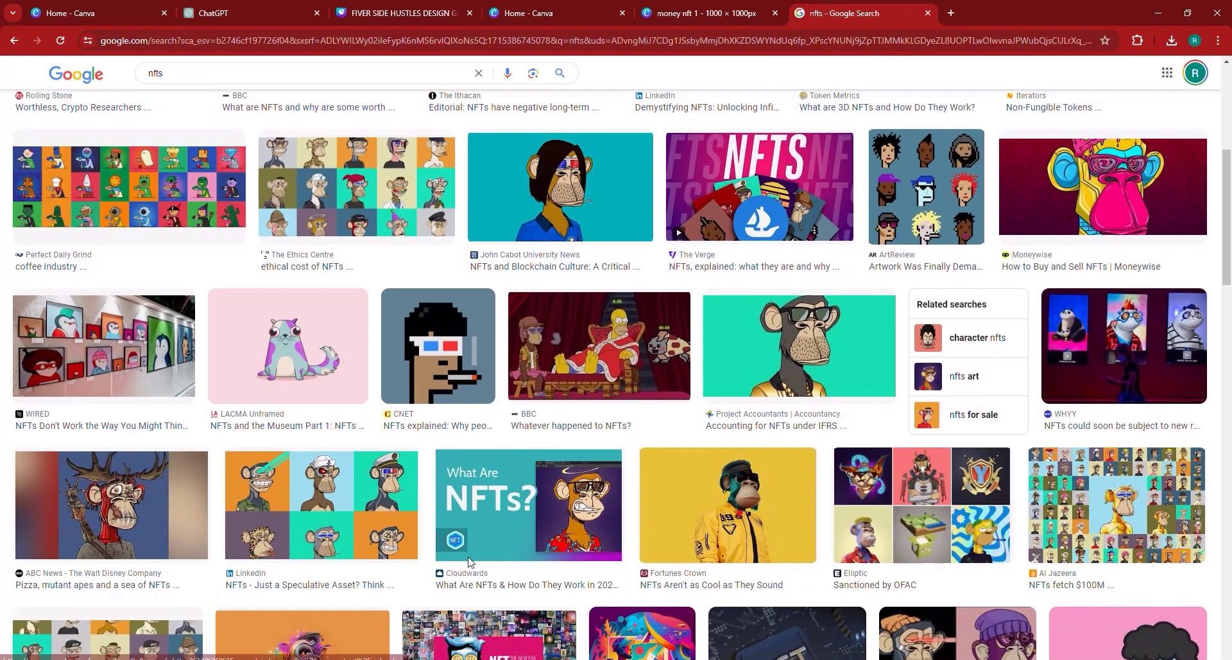
pyautogui.click(449, 314)
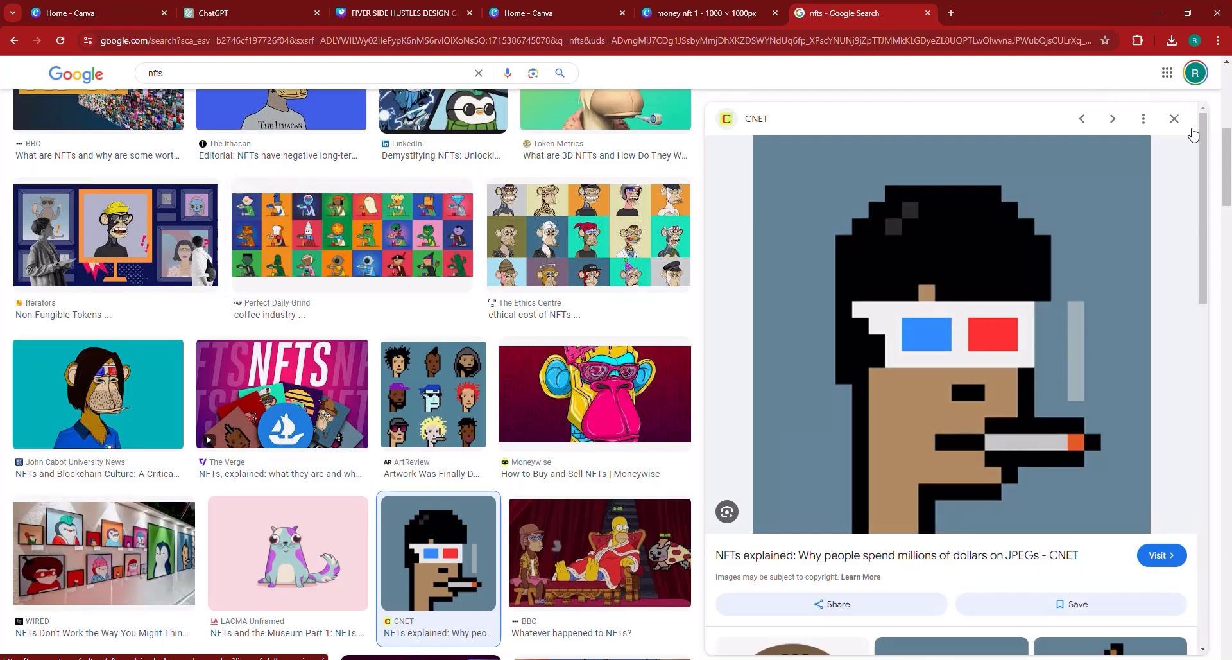
pyautogui.press('Escape')
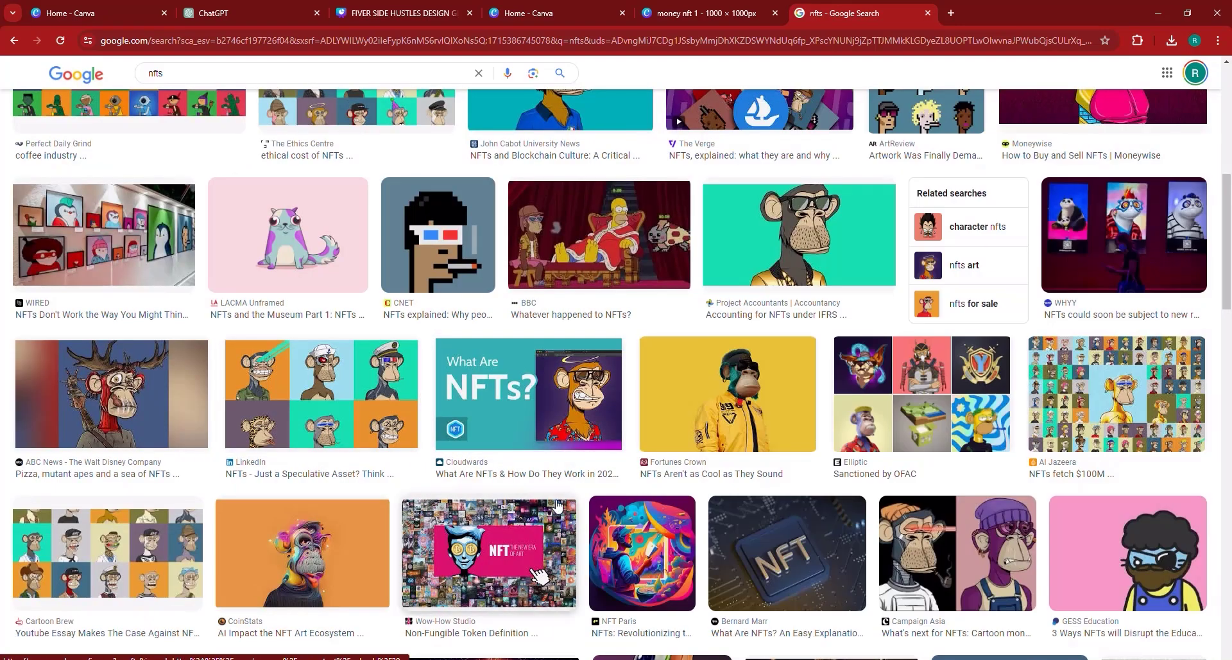
pyautogui.scroll(-1, 558, 546)
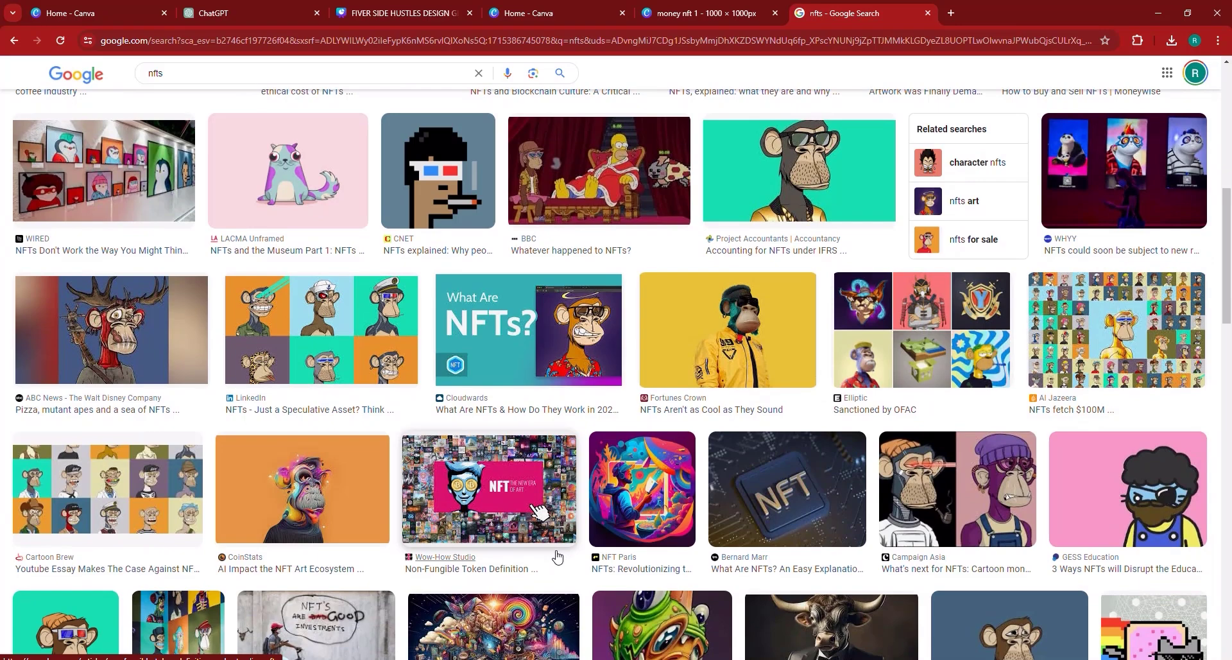
pyautogui.scroll(-3, 557, 557)
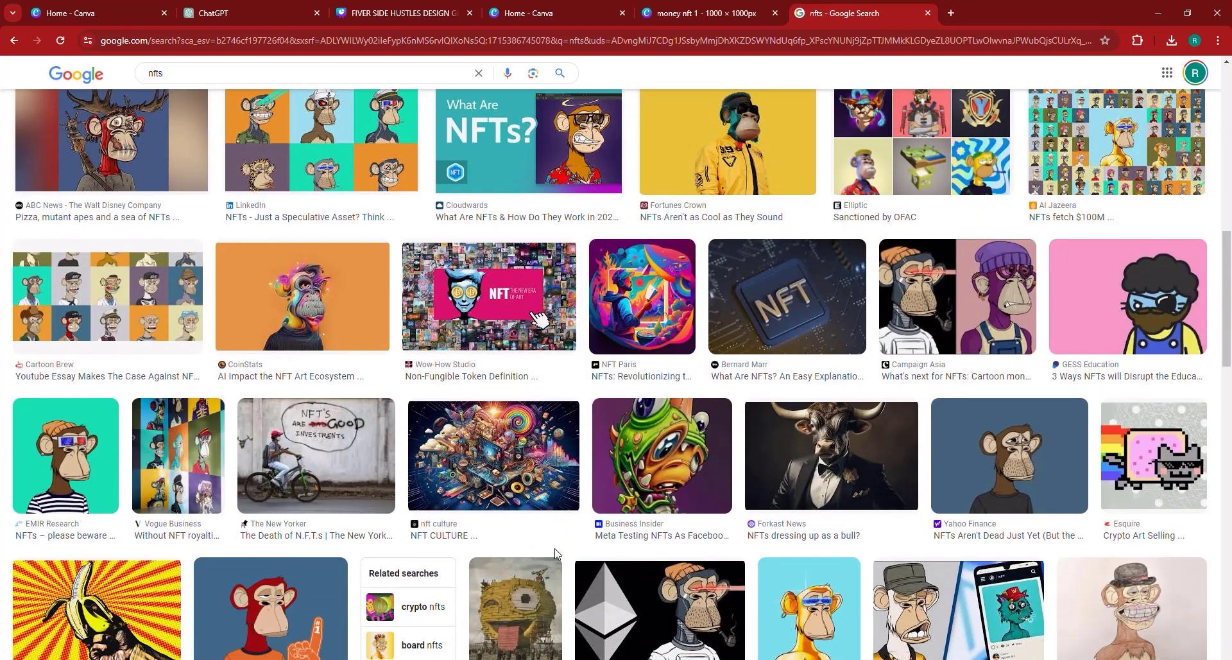
pyautogui.scroll(-1, 557, 557)
pyautogui.scroll(-2, 556, 553)
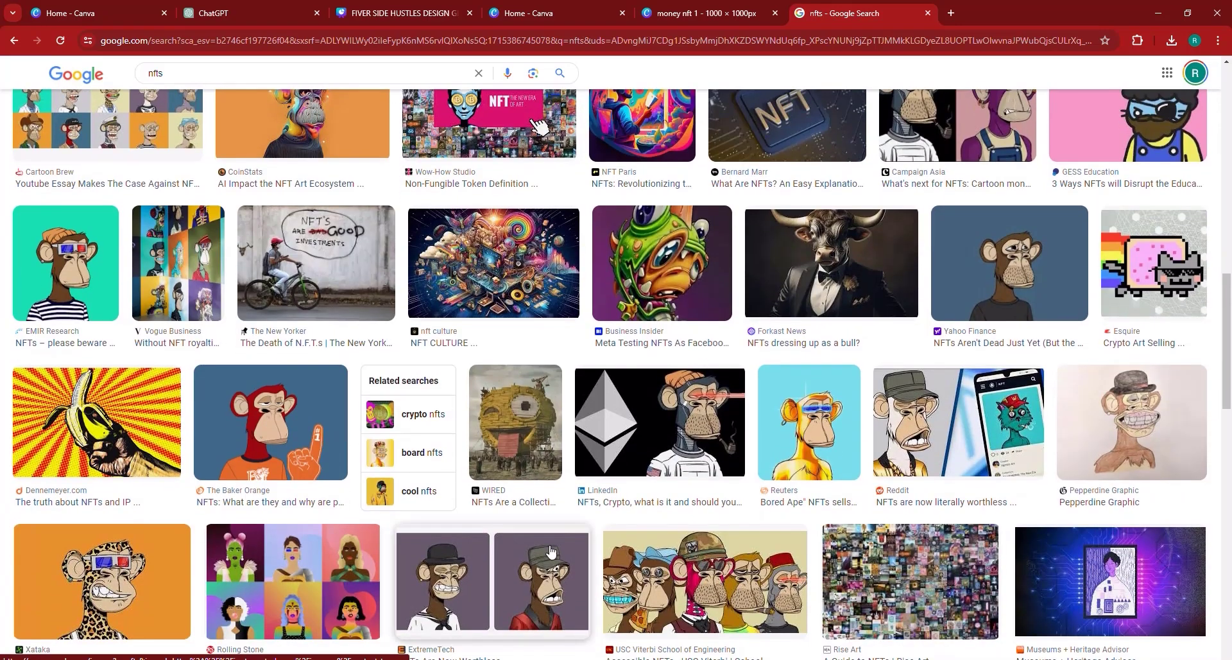
pyautogui.scroll(-2, 542, 543)
pyautogui.scroll(-2, 541, 541)
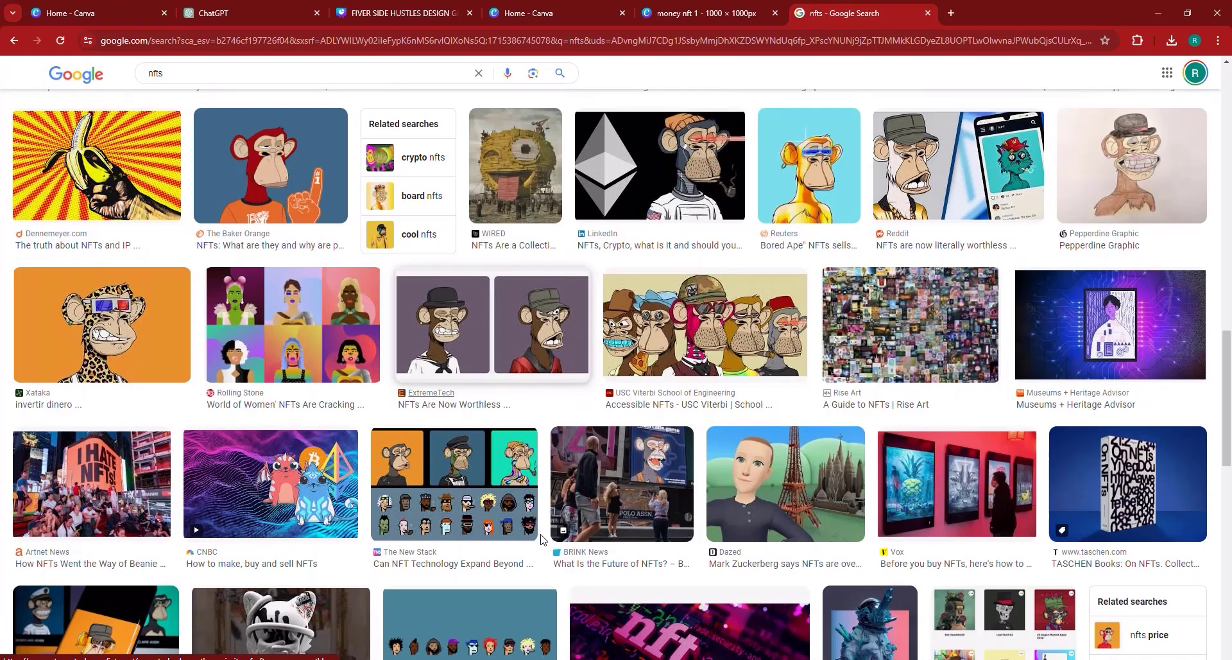
pyautogui.scroll(-2, 537, 550)
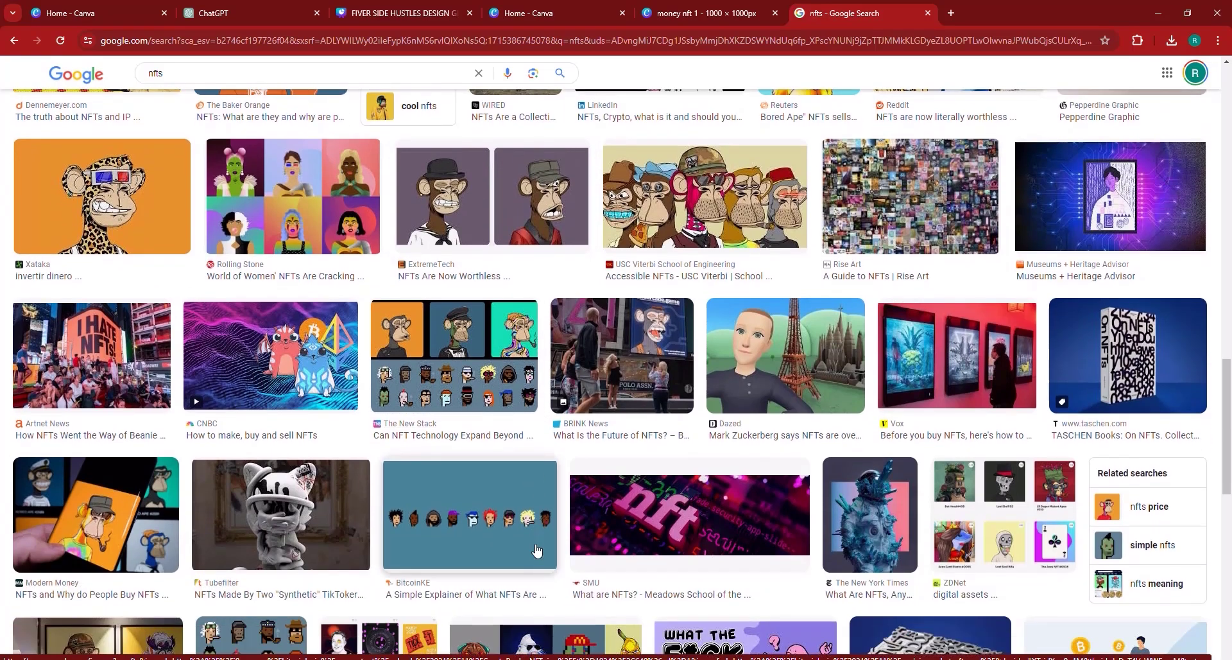
pyautogui.scroll(-2, 537, 550)
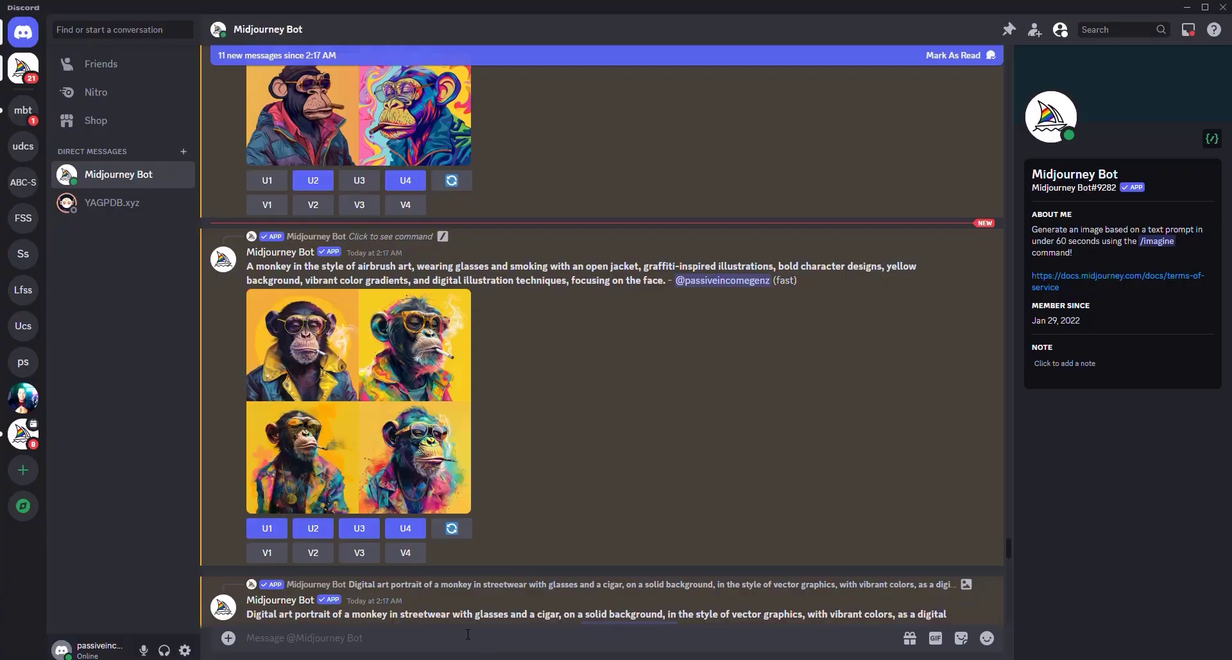
# Run Midjourney /imagine with the prompt 'incredible NFT, --ar 16:9'.
pyautogui.write('/')
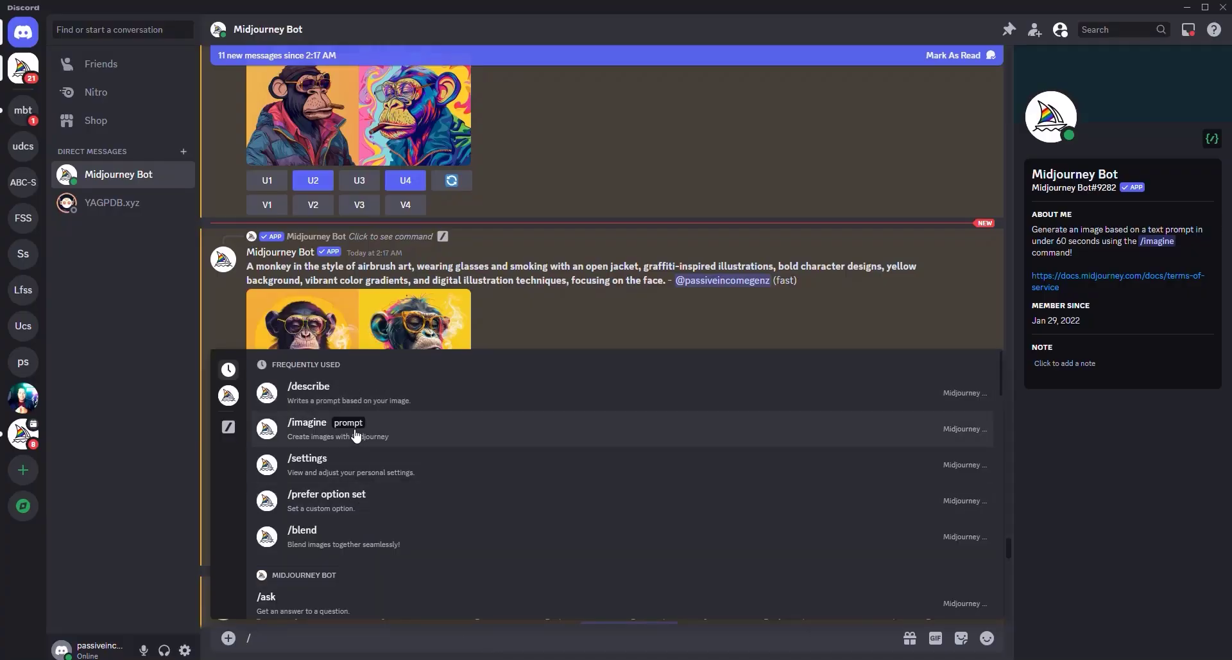
pyautogui.click(356, 435)
pyautogui.write('incred')
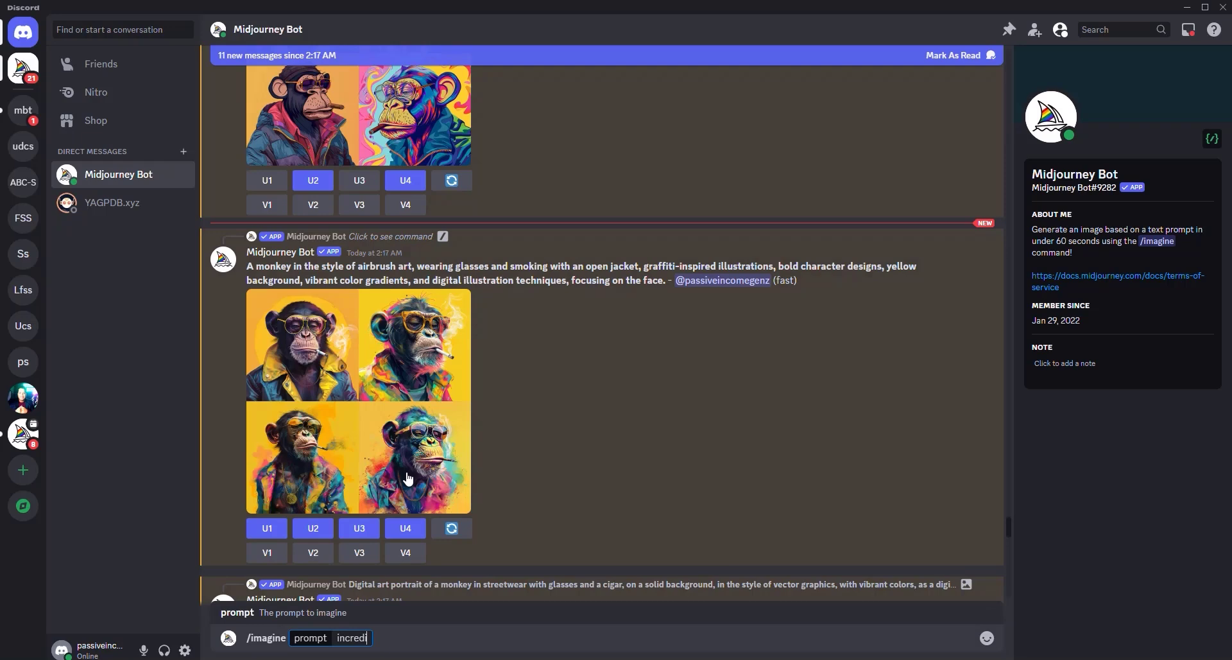
pyautogui.write('ible NFT')
pyautogui.write(', --a')
pyautogui.write('r 16')
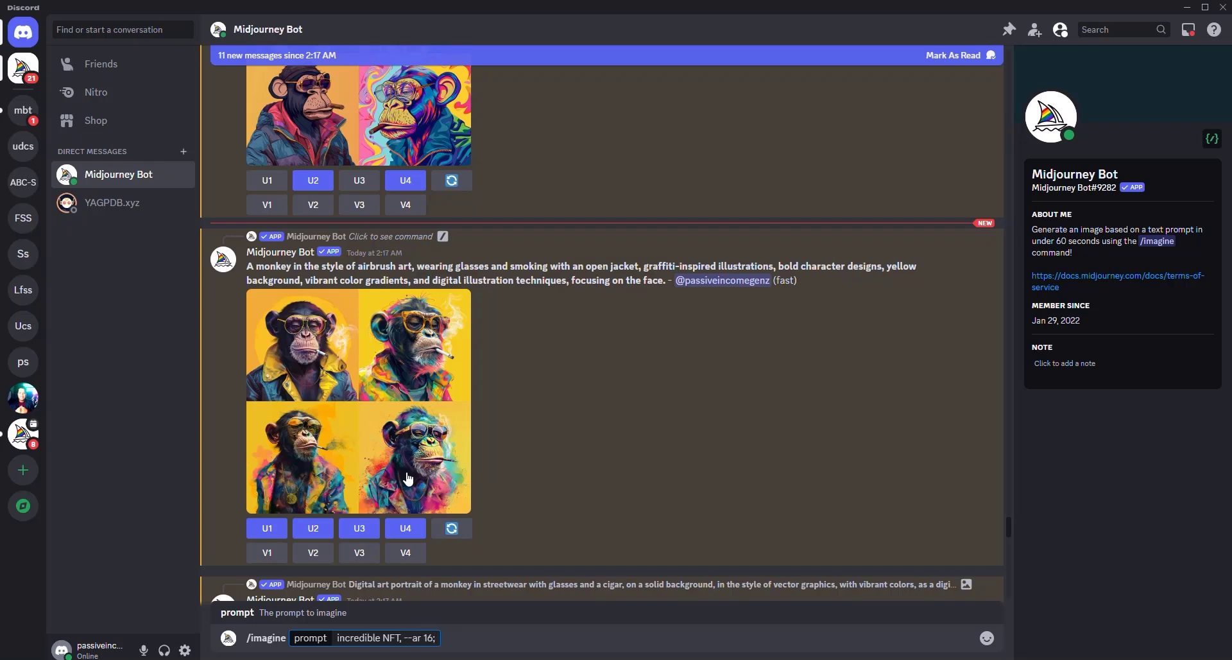
pyautogui.write(':9')
pyautogui.press('Return')
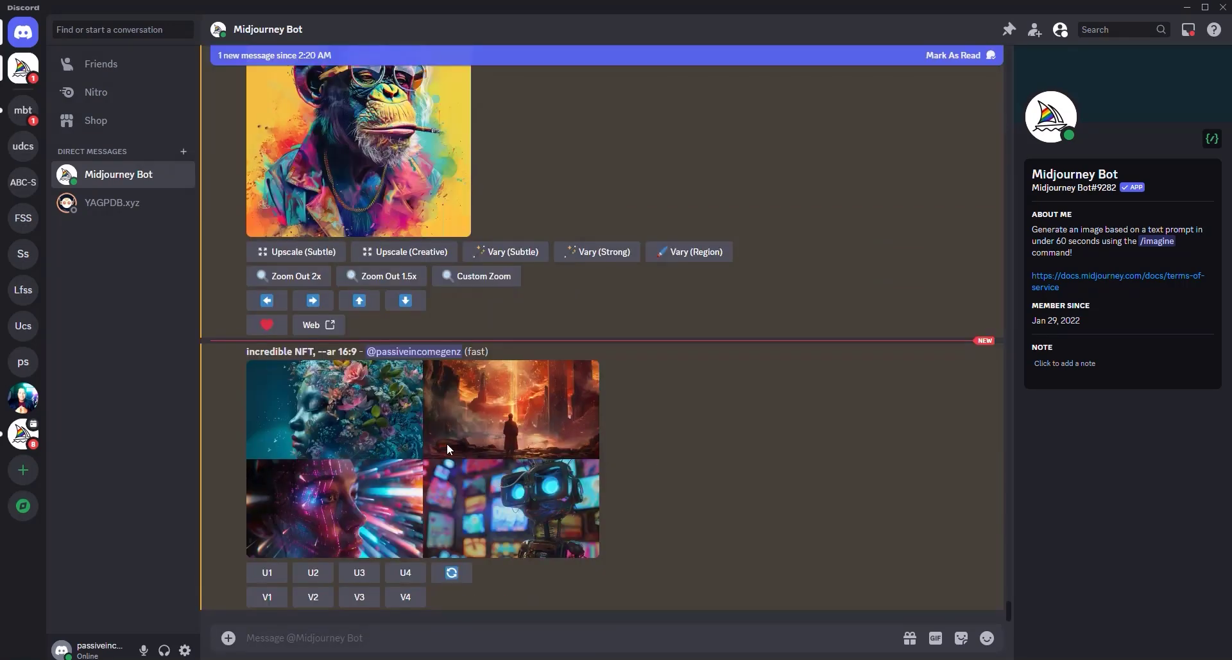
pyautogui.click(447, 443)
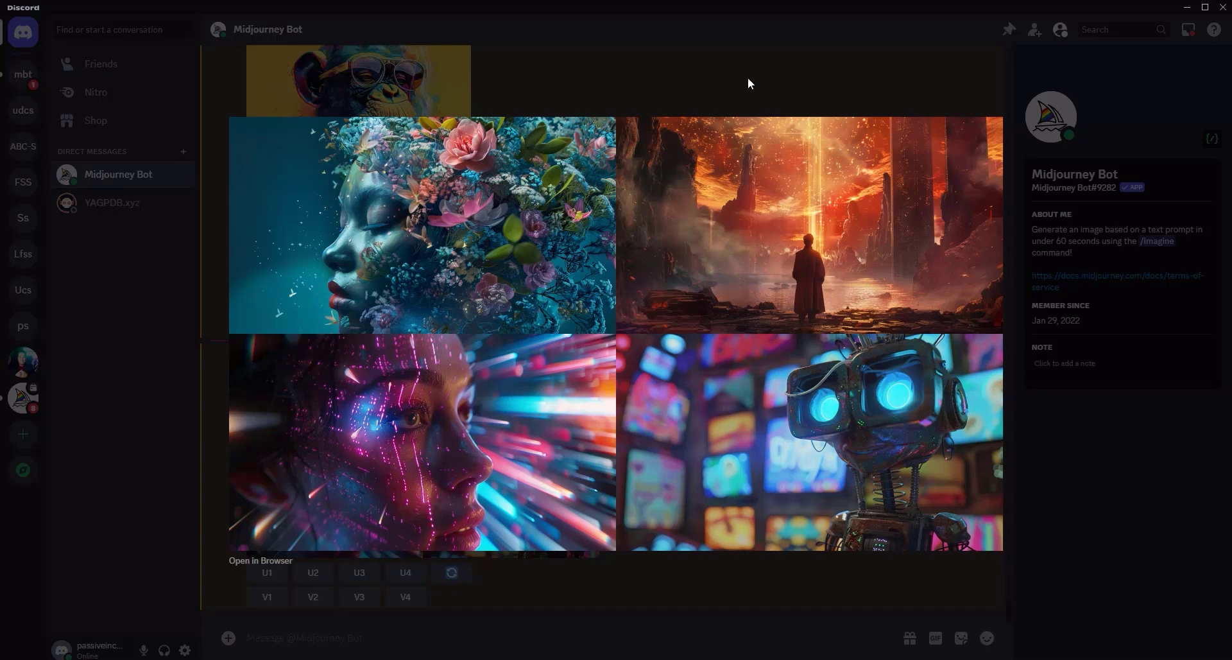
pyautogui.press('Escape')
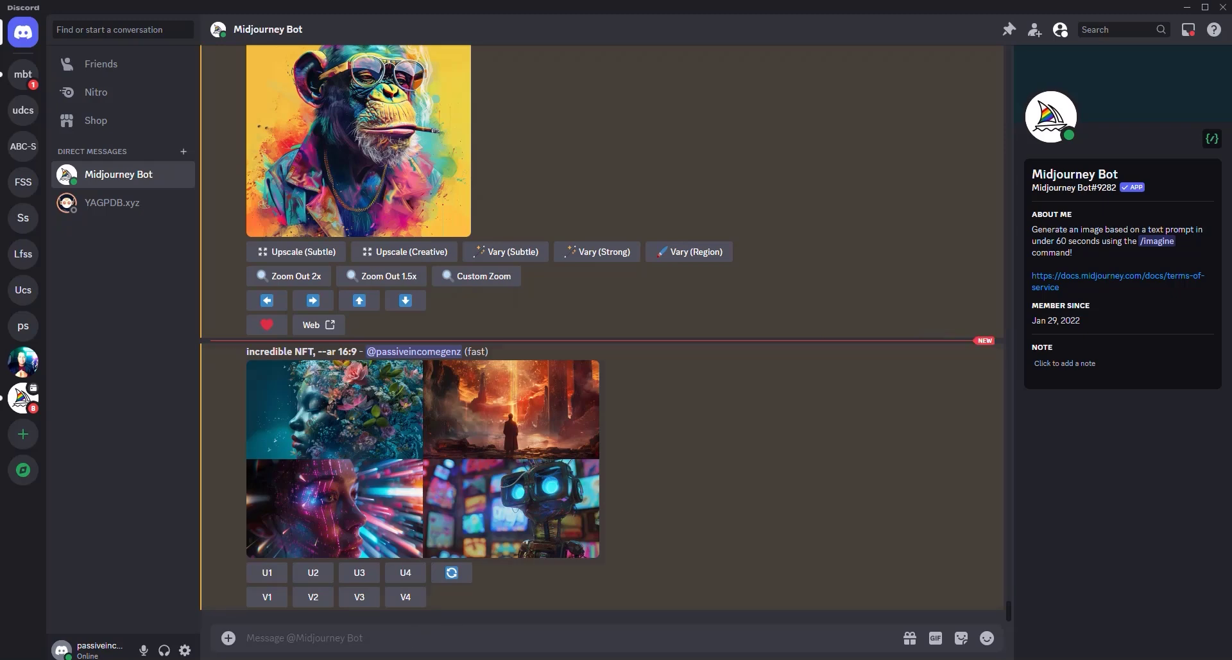
# Run /imagine with 'pixel fox nft' and view the finished fox grid full-size.
pyautogui.write('/')
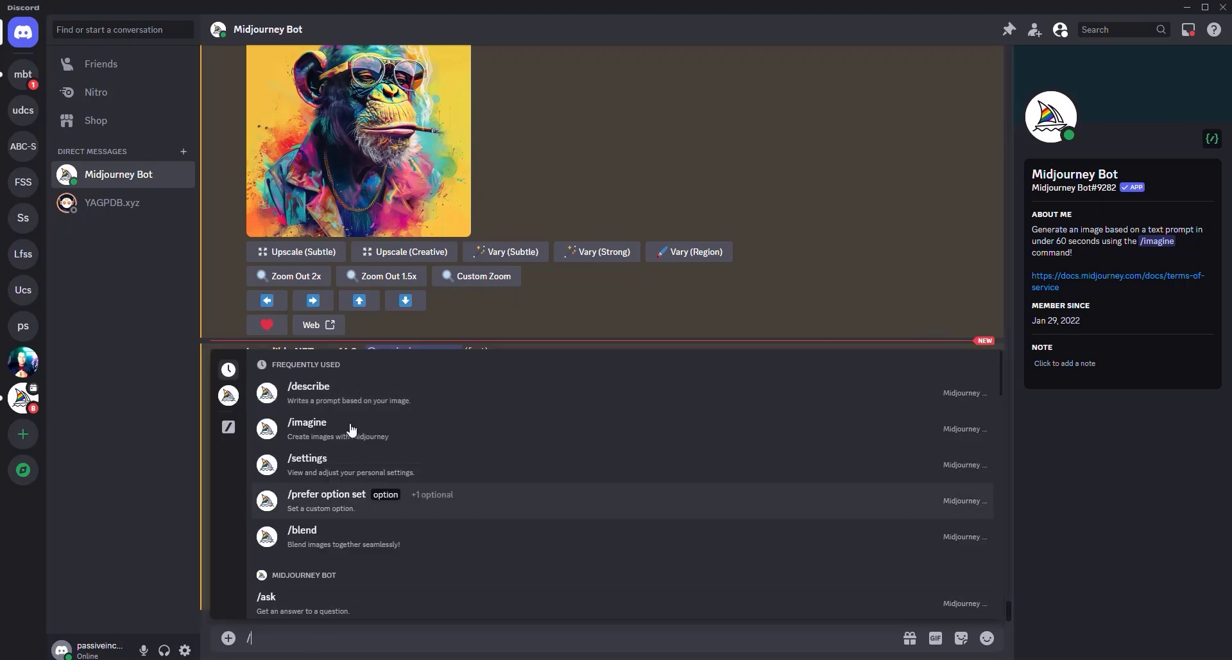
pyautogui.click(330, 424)
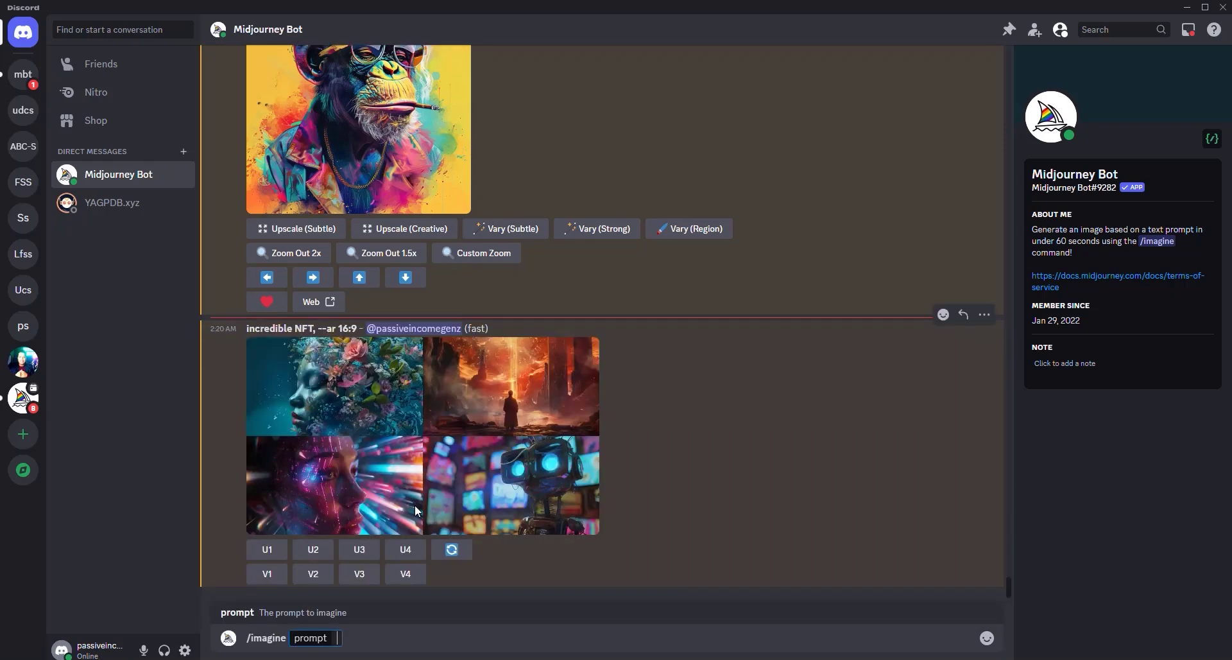
pyautogui.write('pixel ')
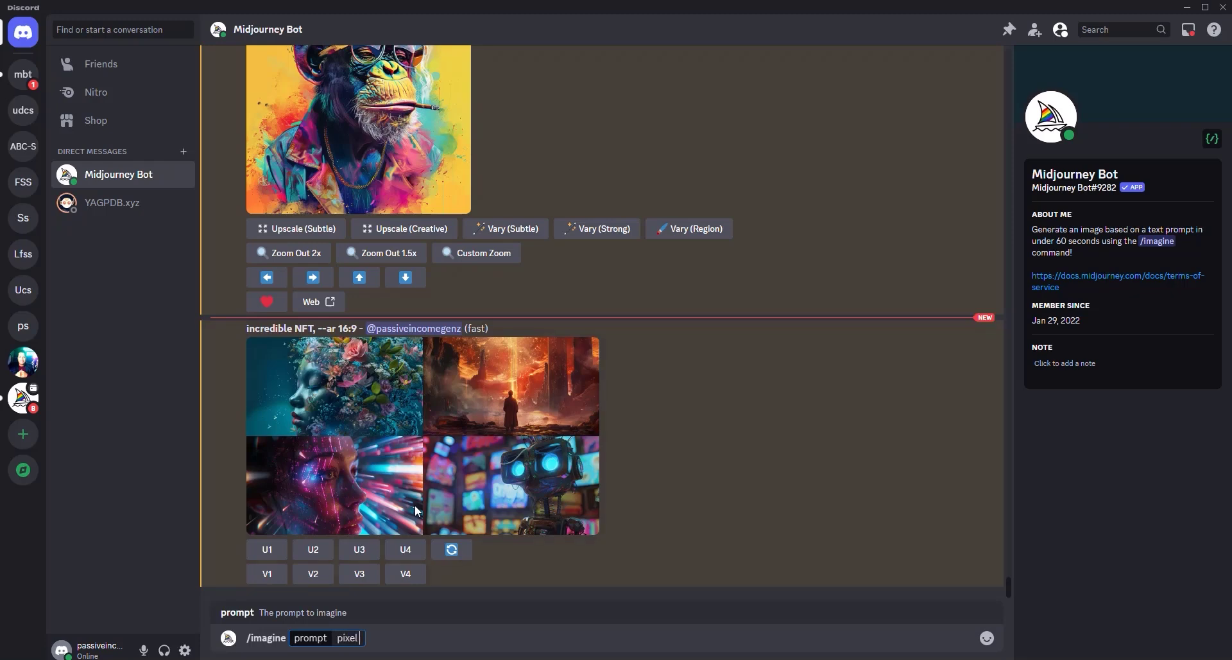
pyautogui.write('fox n')
pyautogui.write('ft')
pyautogui.press('Return')
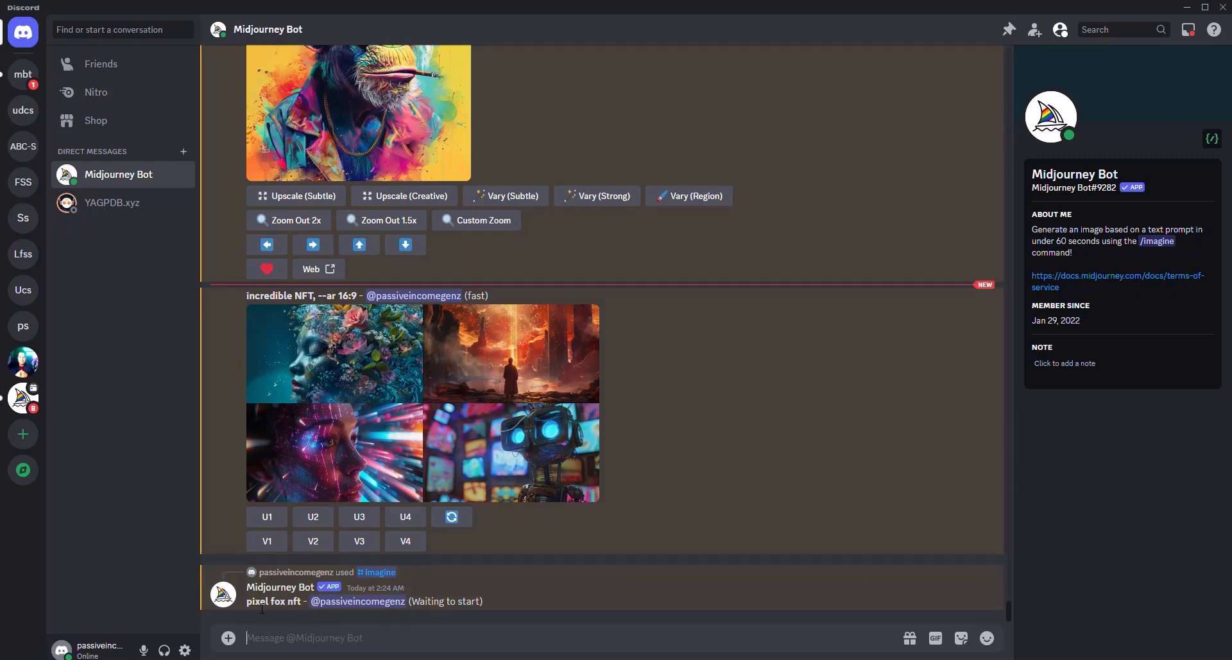
pyautogui.moveTo(436, 583)
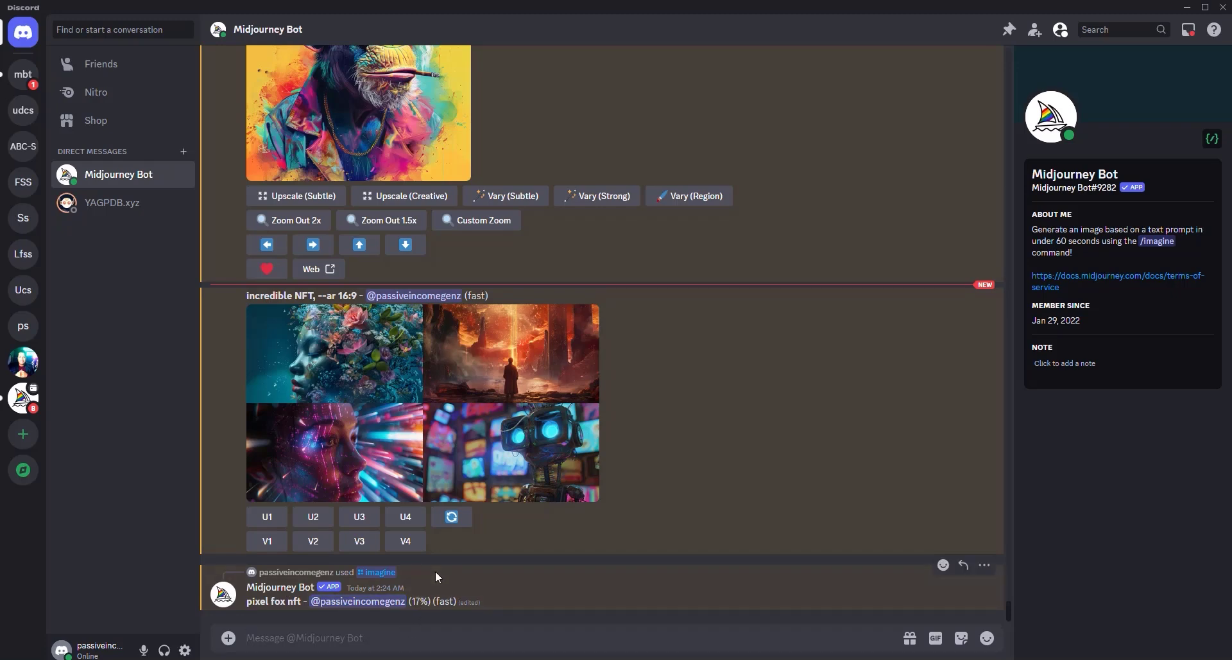
pyautogui.click(325, 434)
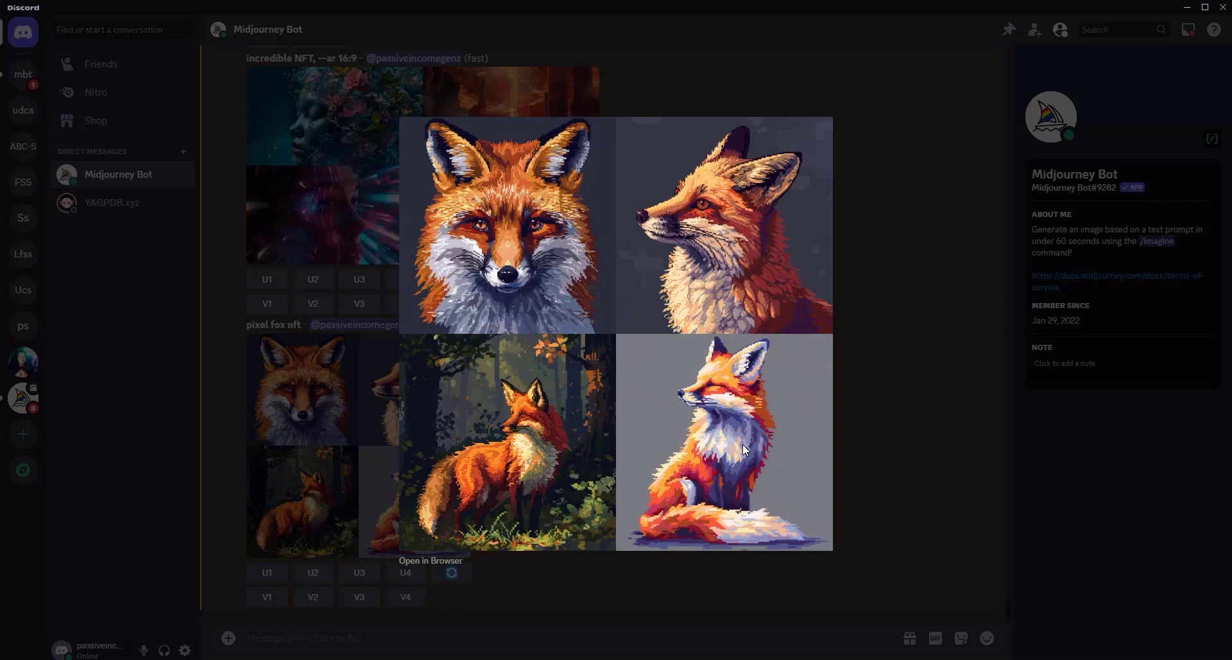
pyautogui.click(883, 297)
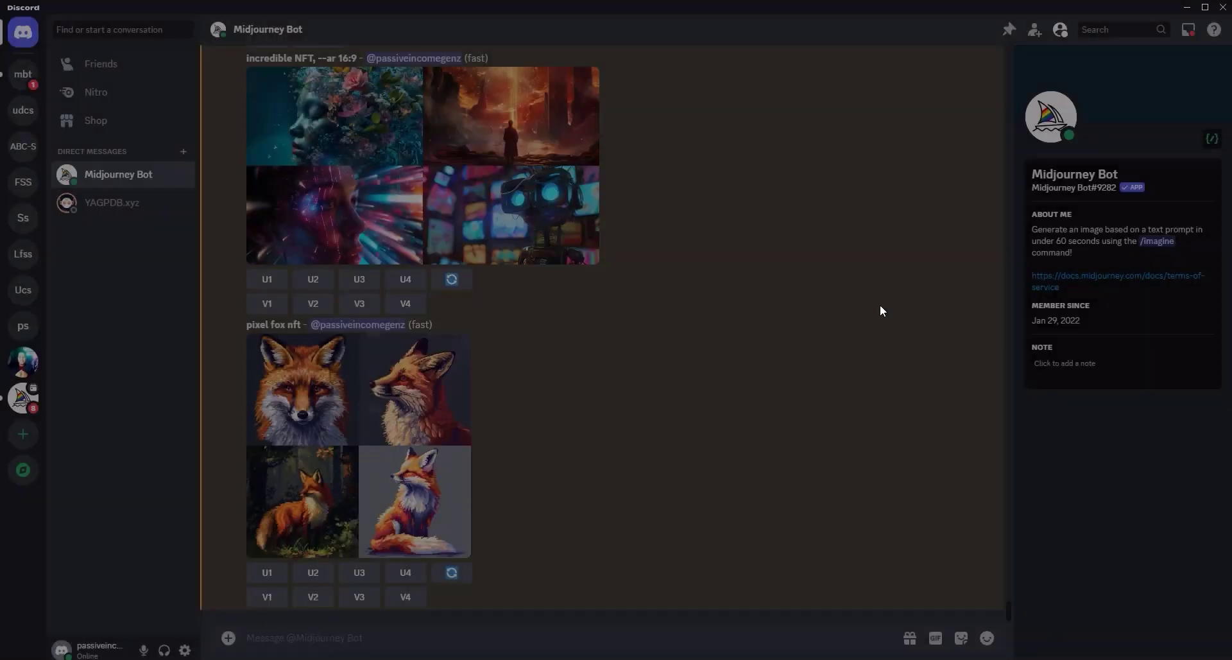